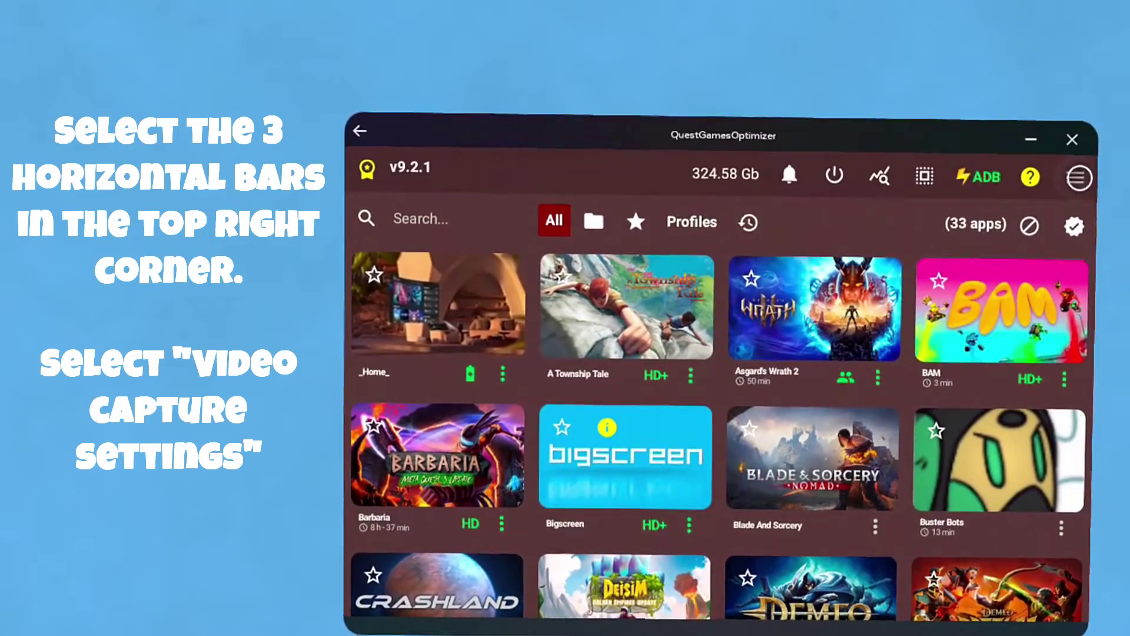
- In Video capture settings, choose Side by Side eye selection, 2160p definition and Landscape format
left_click(1083, 174)
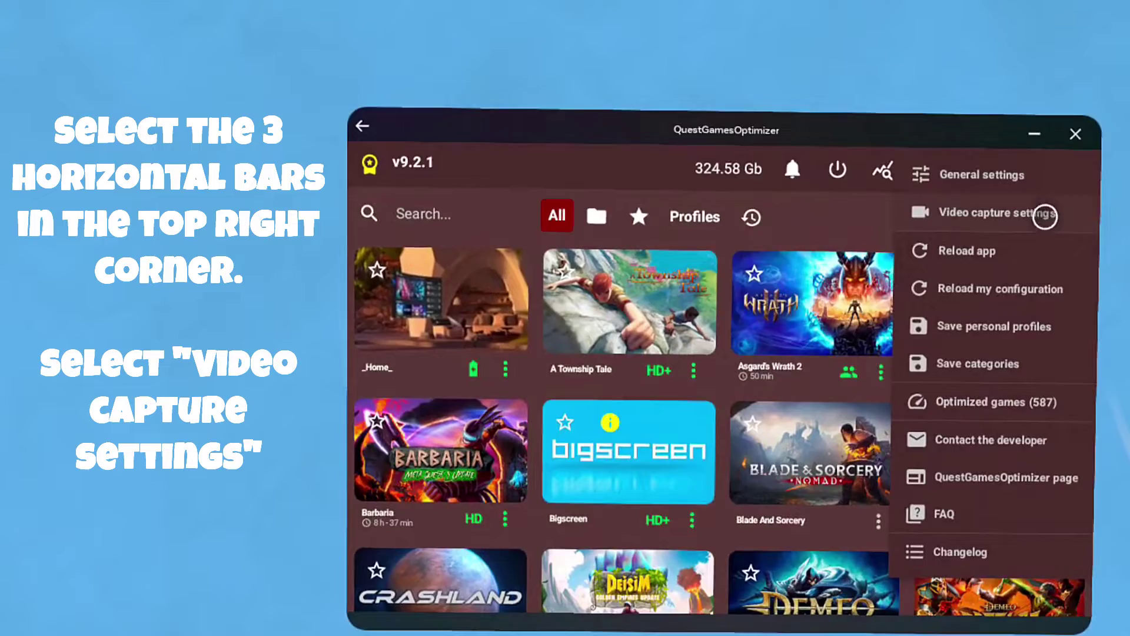
left_click(1050, 209)
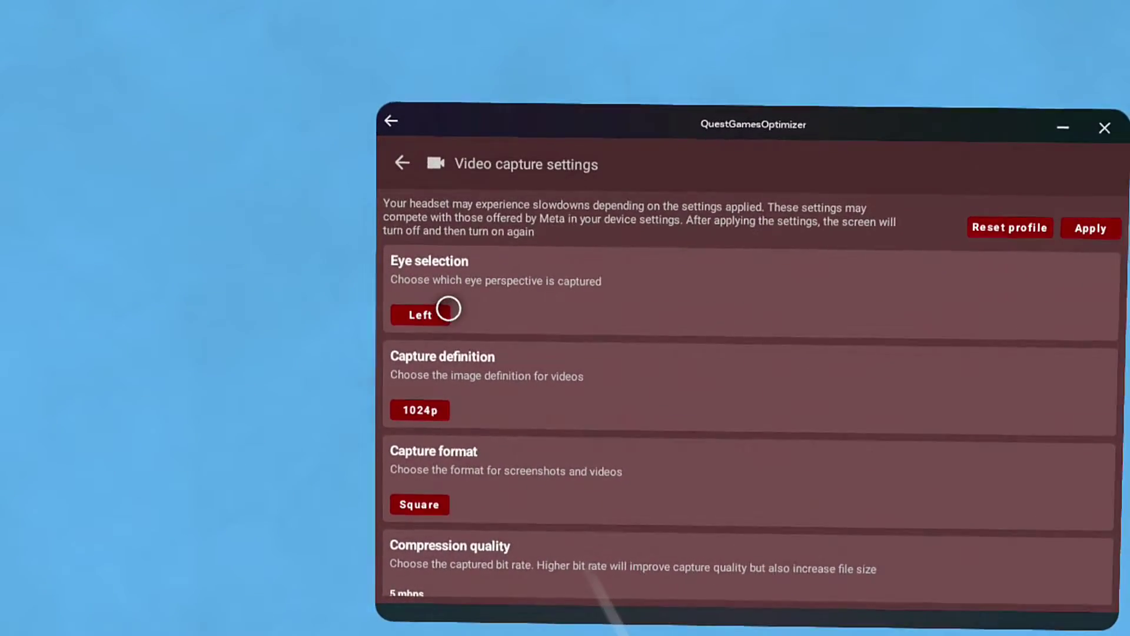
left_click(426, 312)
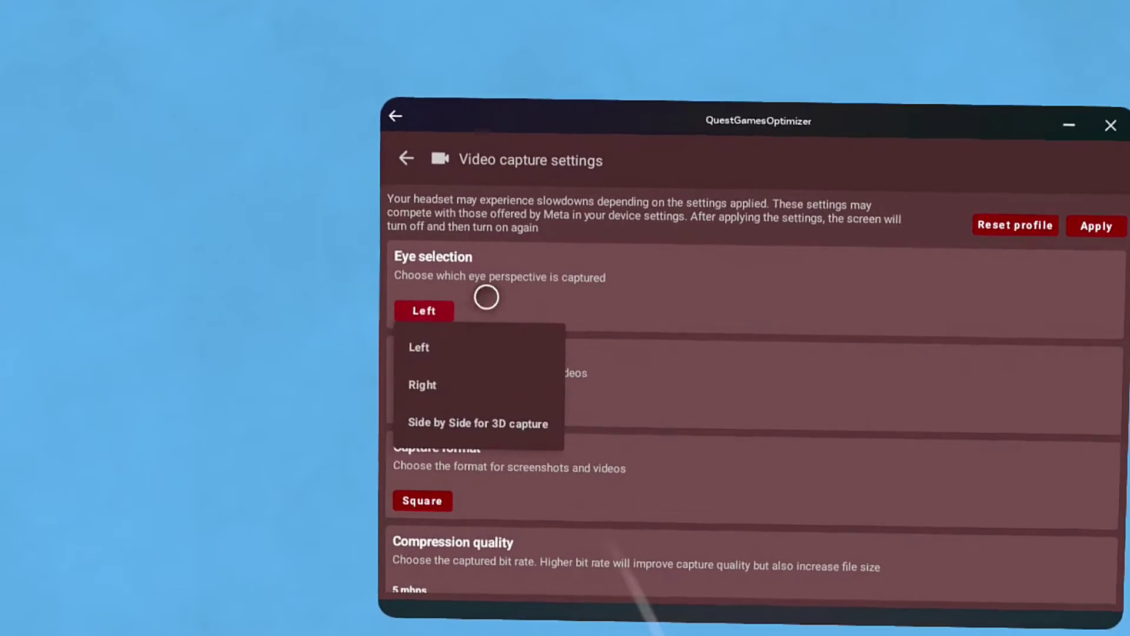
left_click(522, 423)
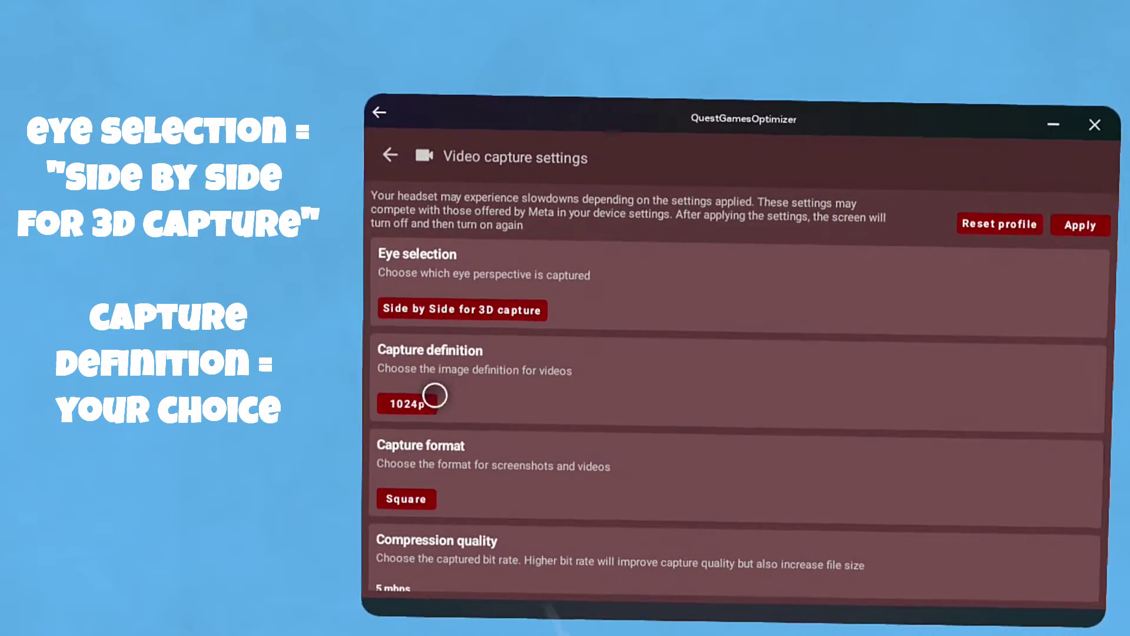
left_click(410, 405)
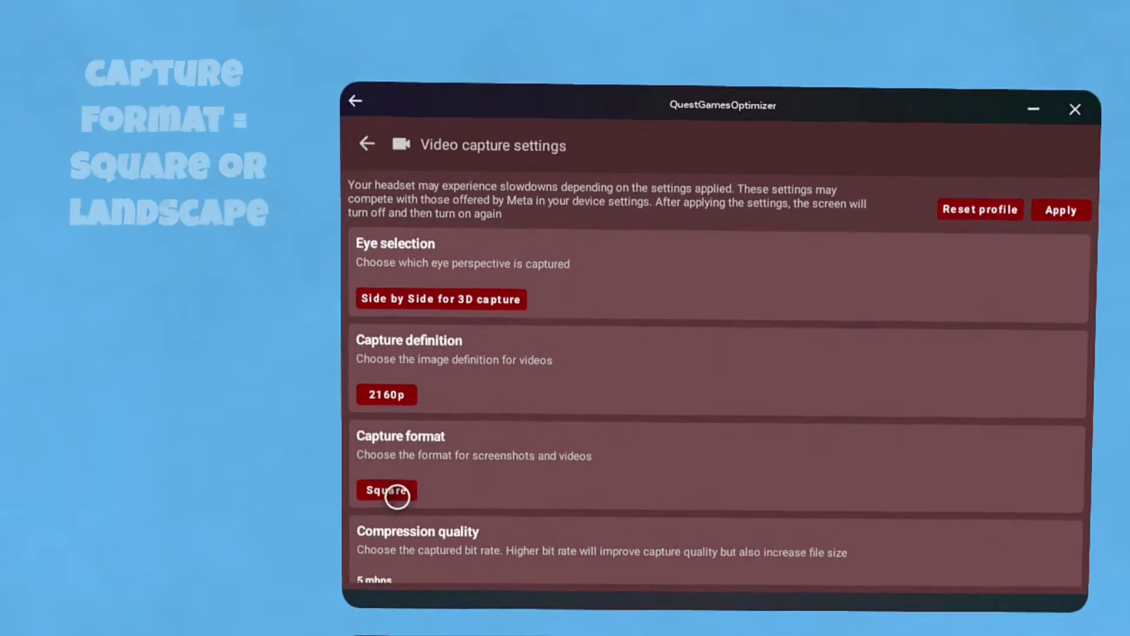
left_click(405, 491)
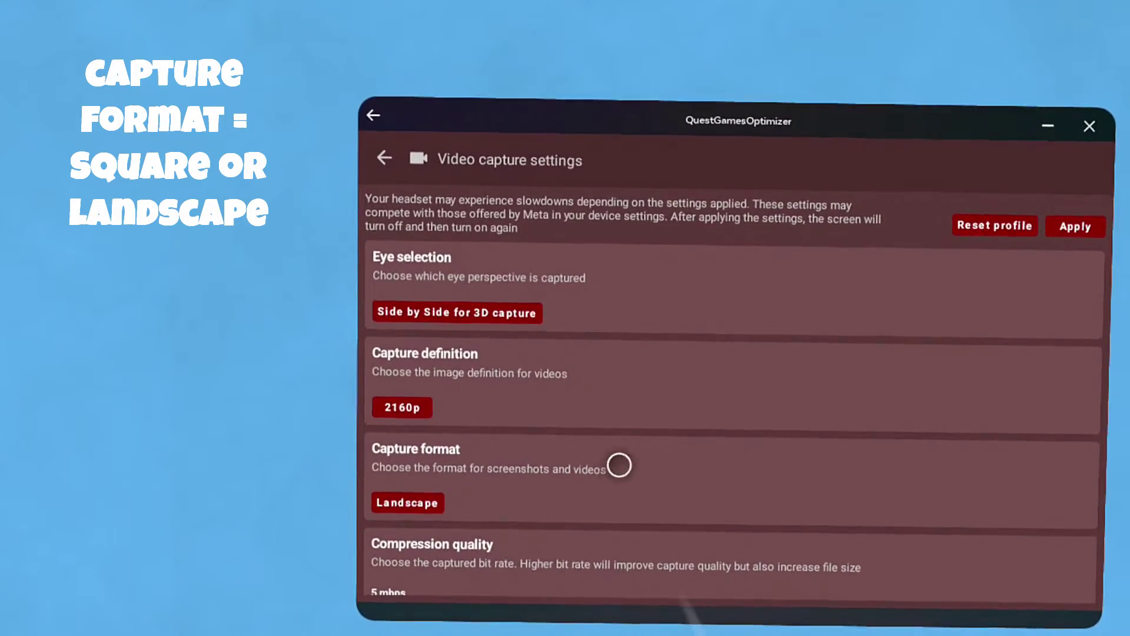
scroll(642, 462, "down", 2)
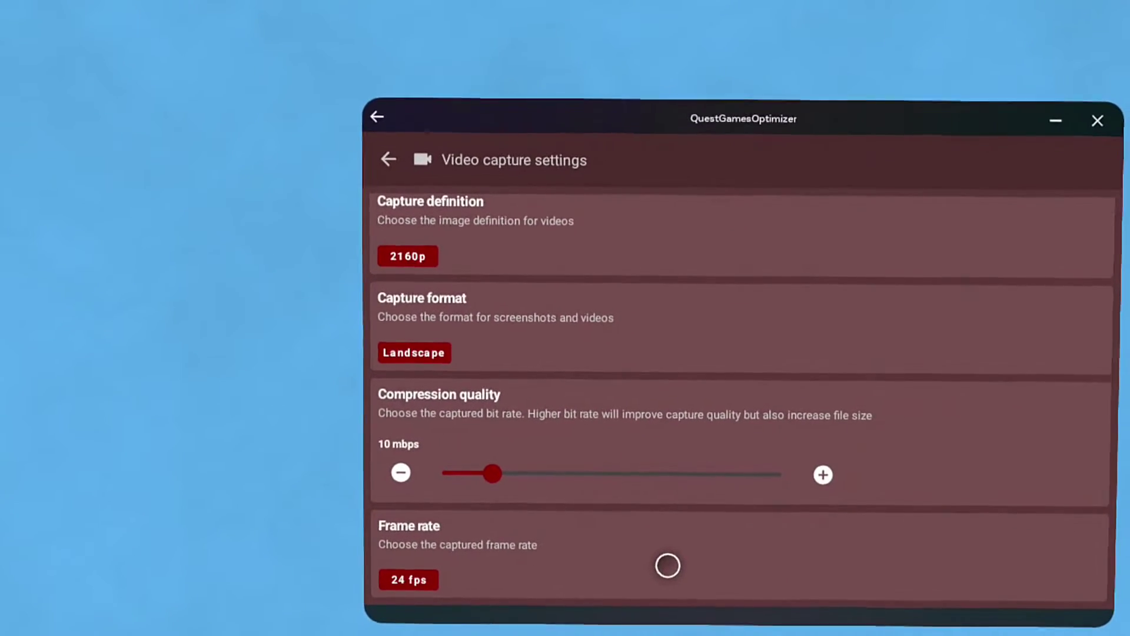
- Set the capture frame rate to Full frame rate and return to the top of the settings
left_click(427, 576)
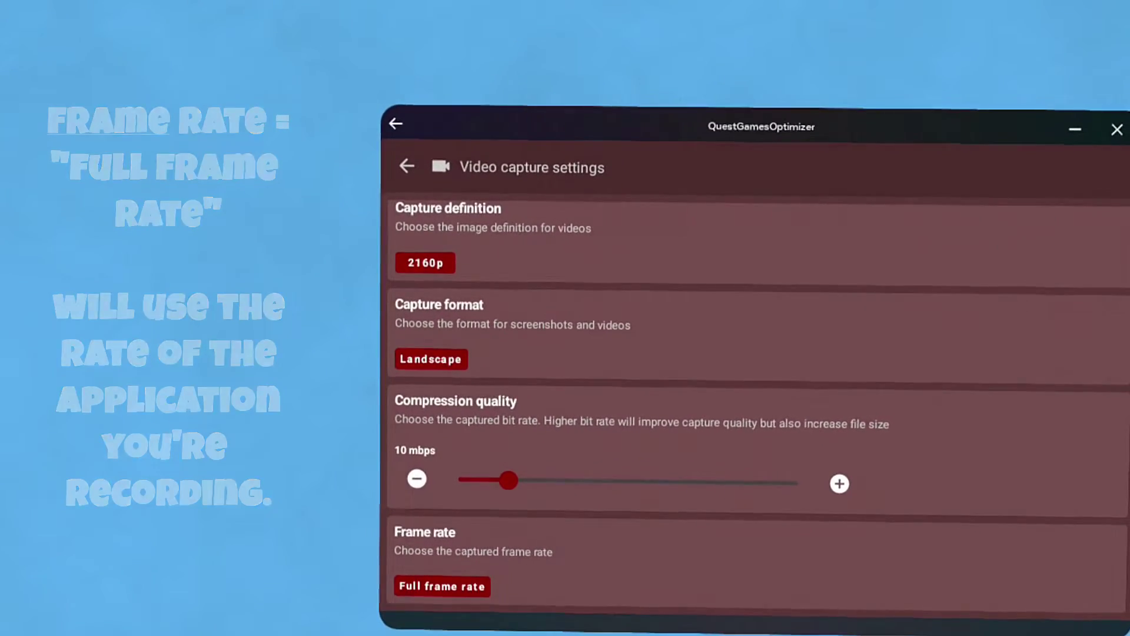
scroll(868, 485, "up", 4)
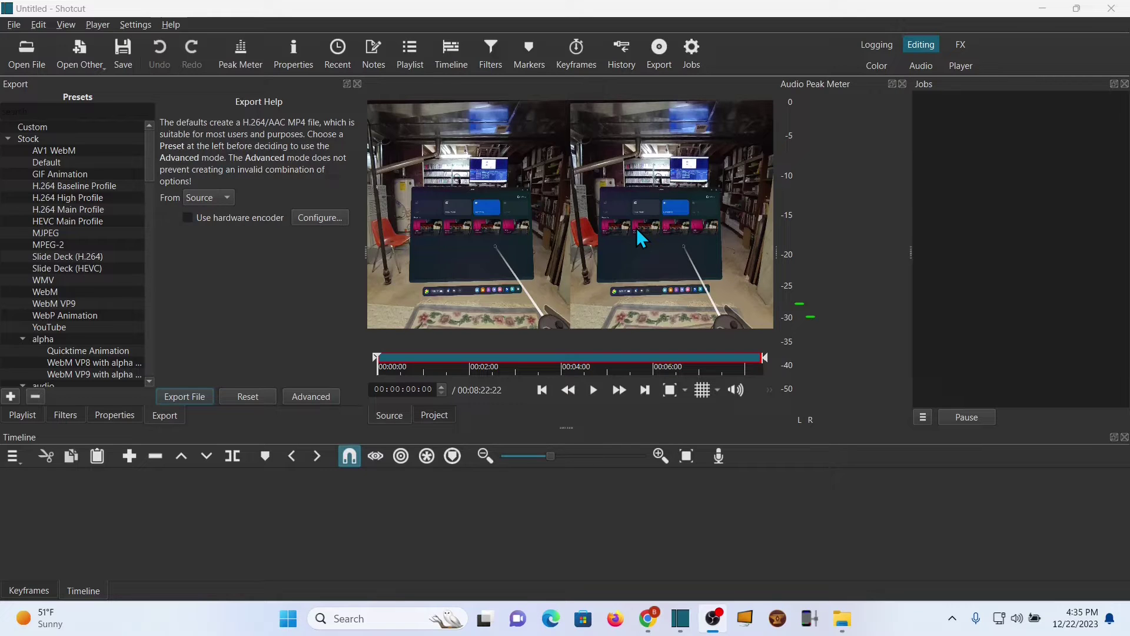
- Place Demeo MR Demo Clip.mp4 on the timeline and trim it from 8:22 to 00:00:57:19
left_click_drag(585, 187, 159, 498)
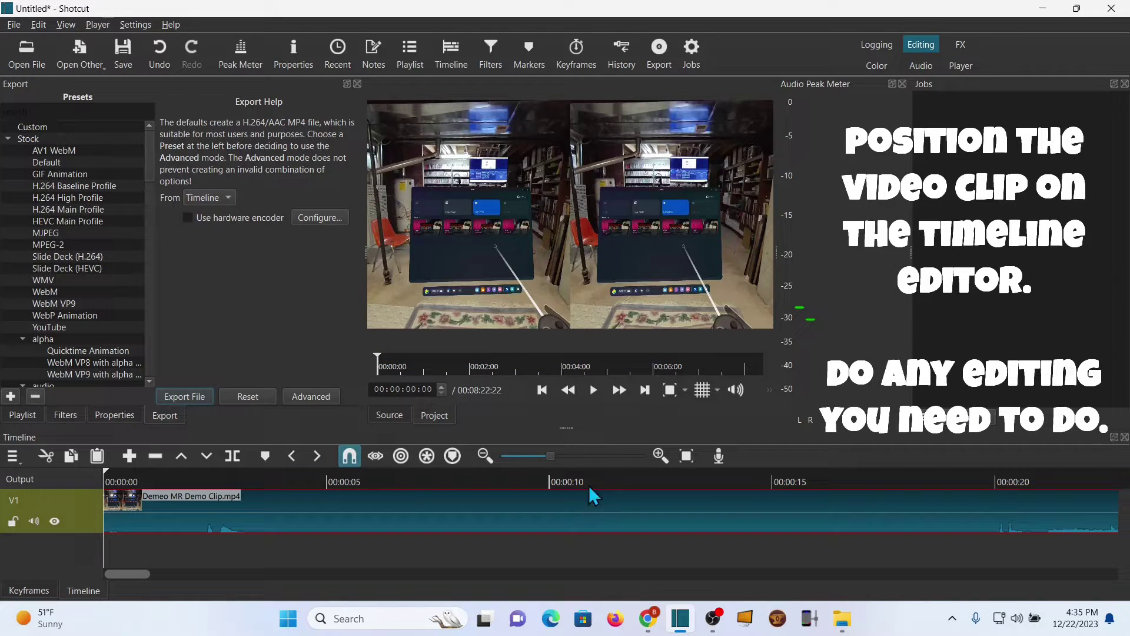
left_click(685, 456)
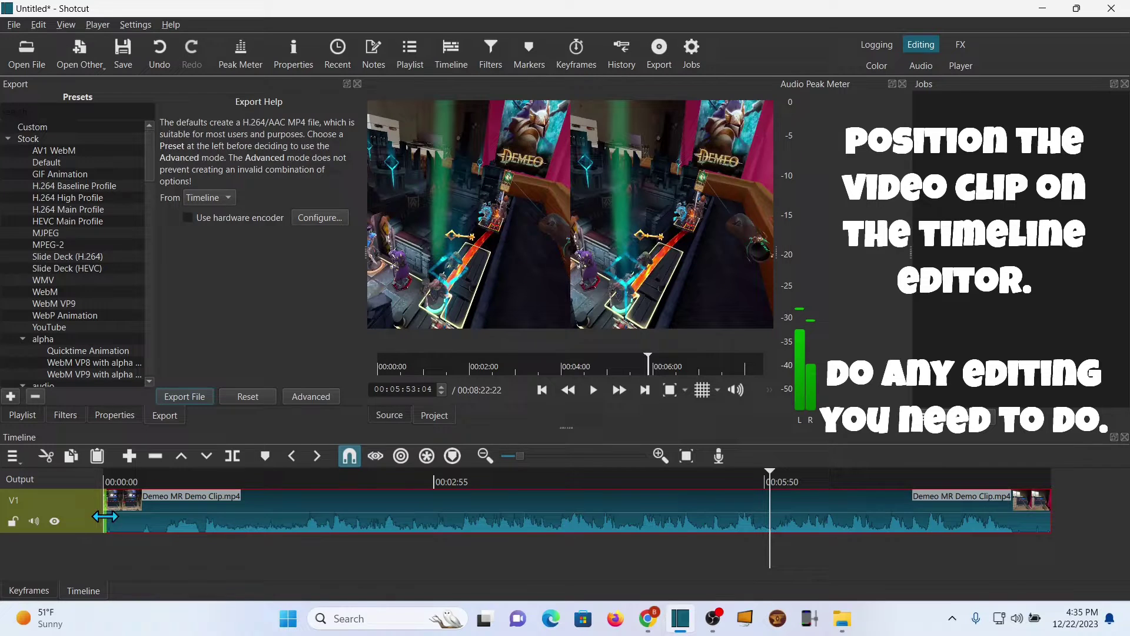
left_click_drag(106, 516, 151, 502)
left_click(687, 458)
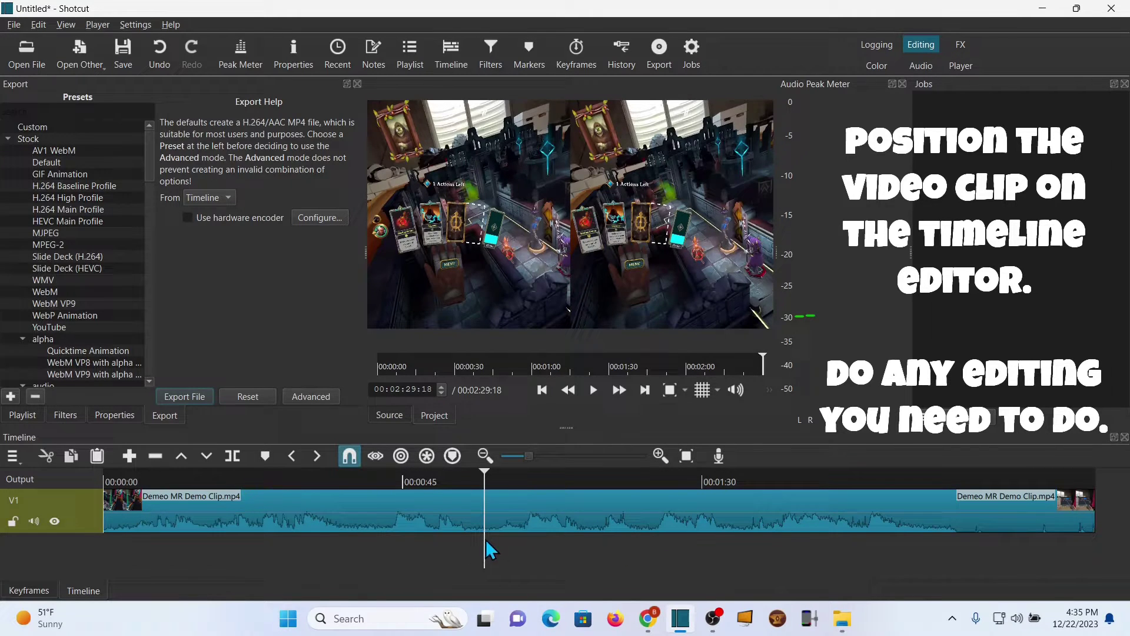
left_click_drag(1093, 518, 485, 550)
left_click(176, 547)
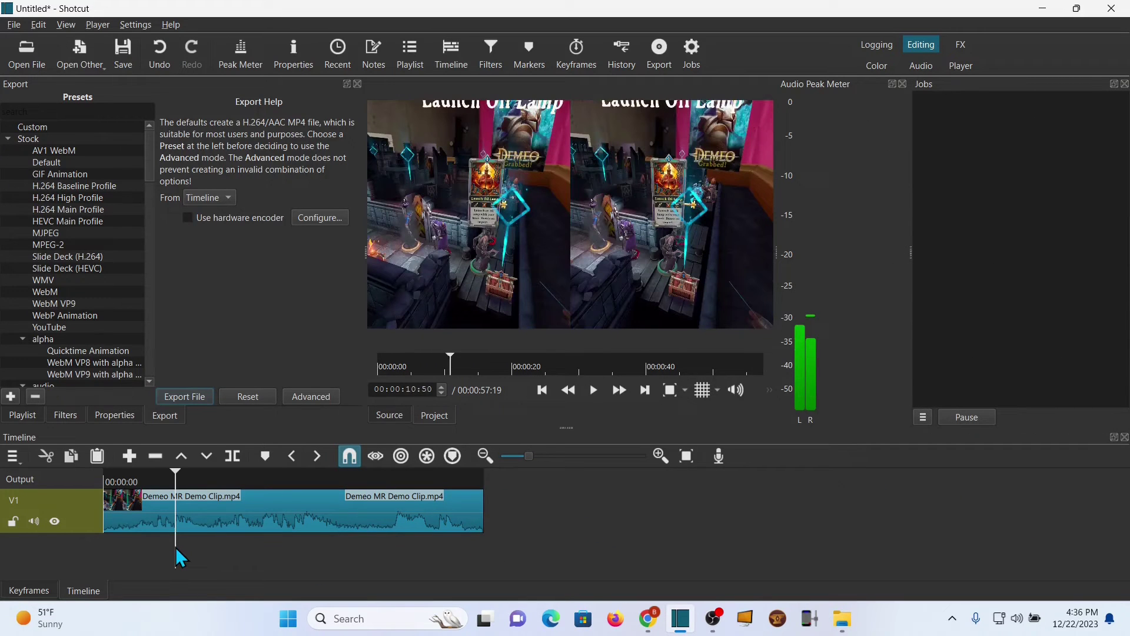
left_click(247, 518)
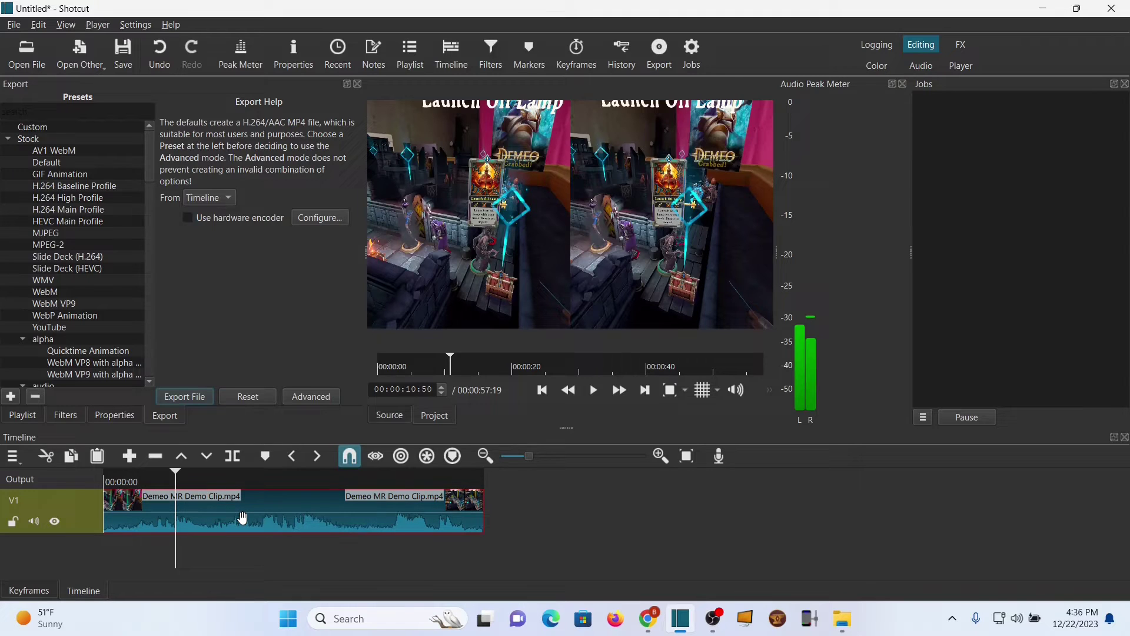
- In the clip's Properties, change the aspect ratio fields from 16:9 to 4:3
left_click(118, 416)
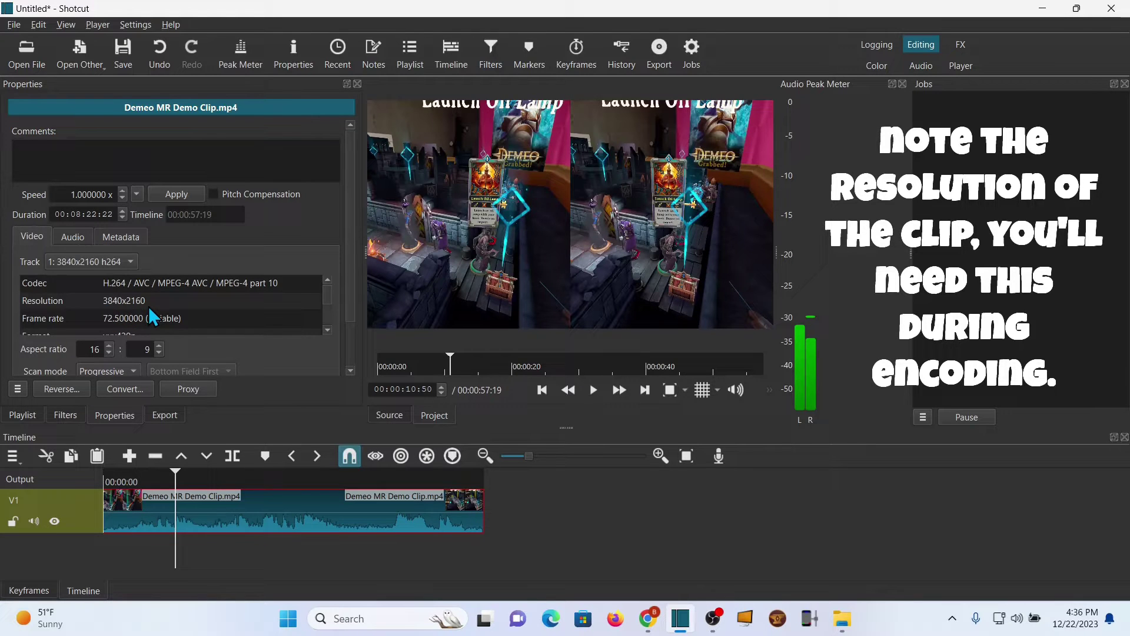
double_click(91, 348)
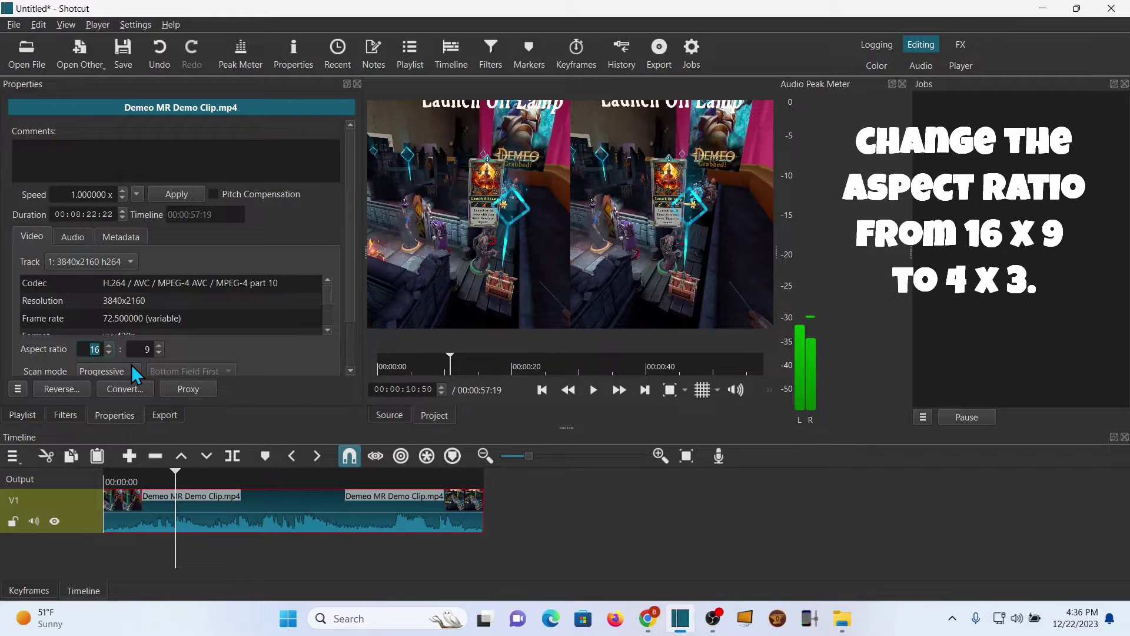
type("4")
left_click(143, 350)
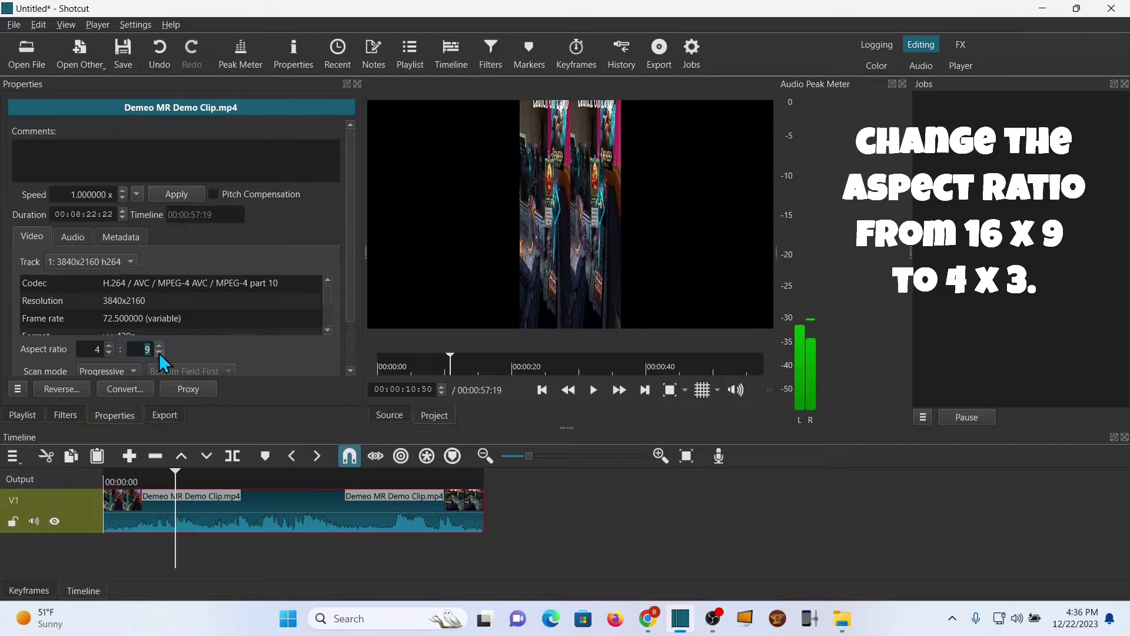
type("3")
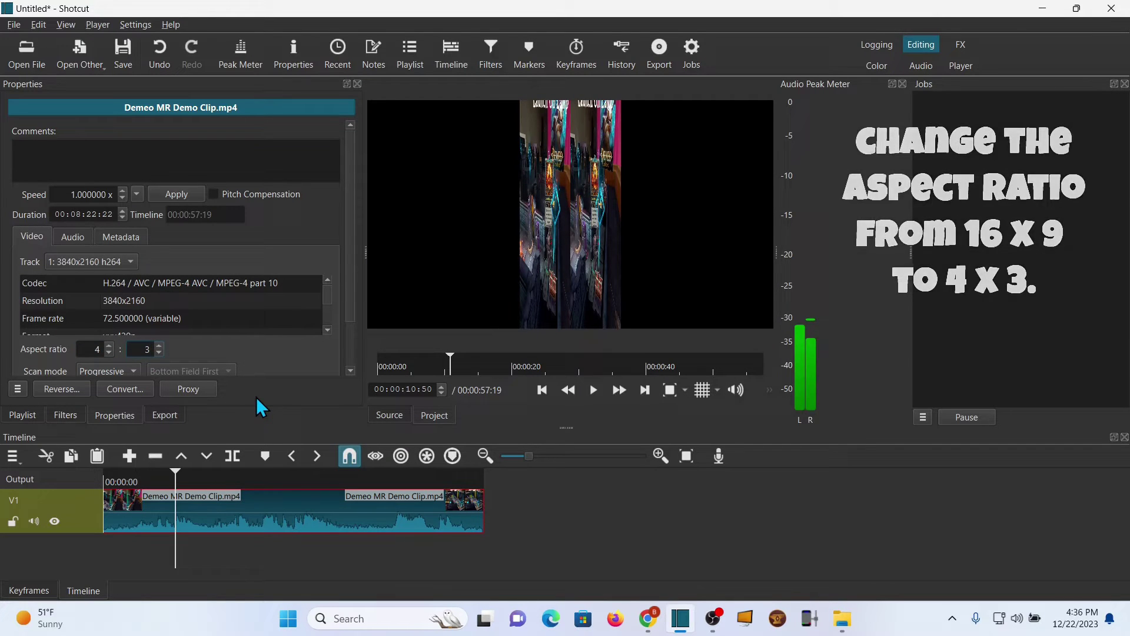
key("Return")
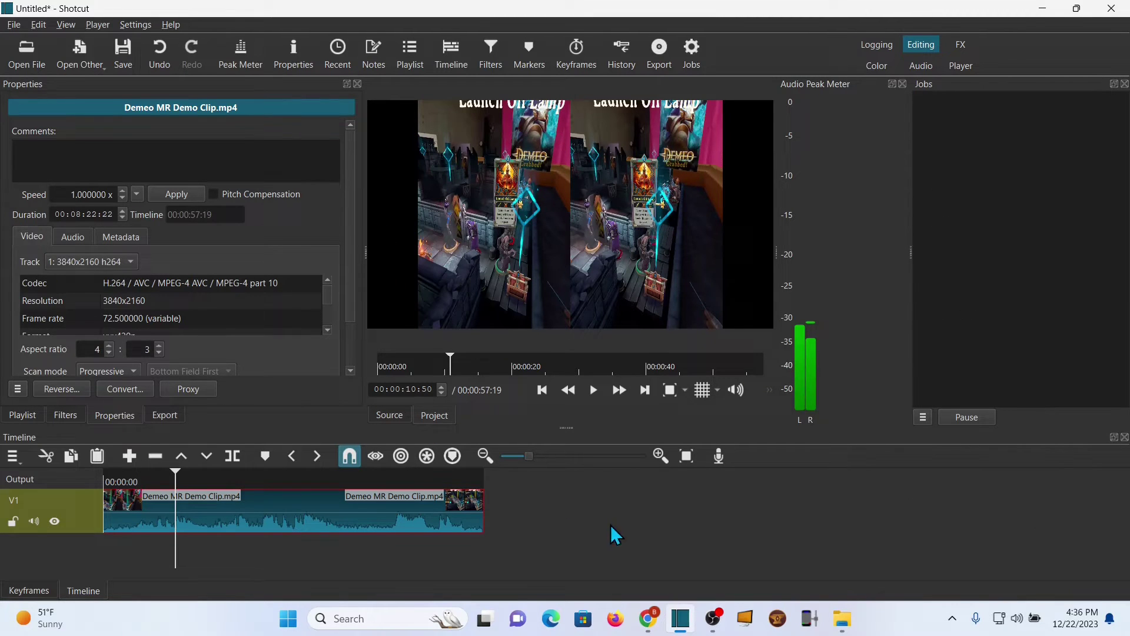
- Export the timeline with the YouTube preset as 'Demeo MR 4x3'
left_click(165, 416)
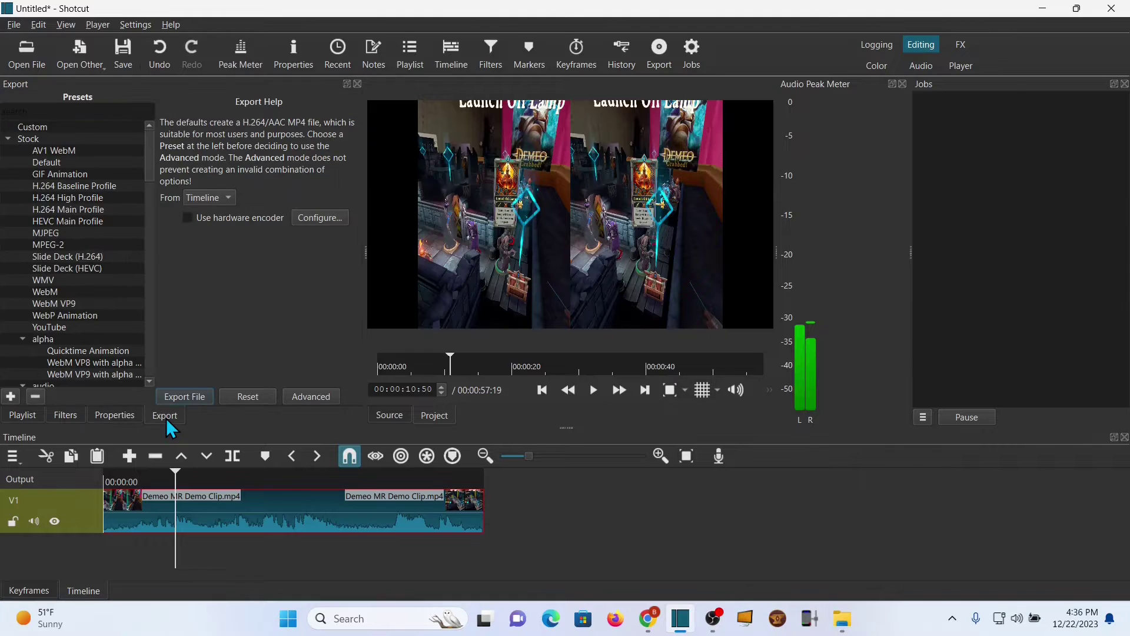
left_click(75, 328)
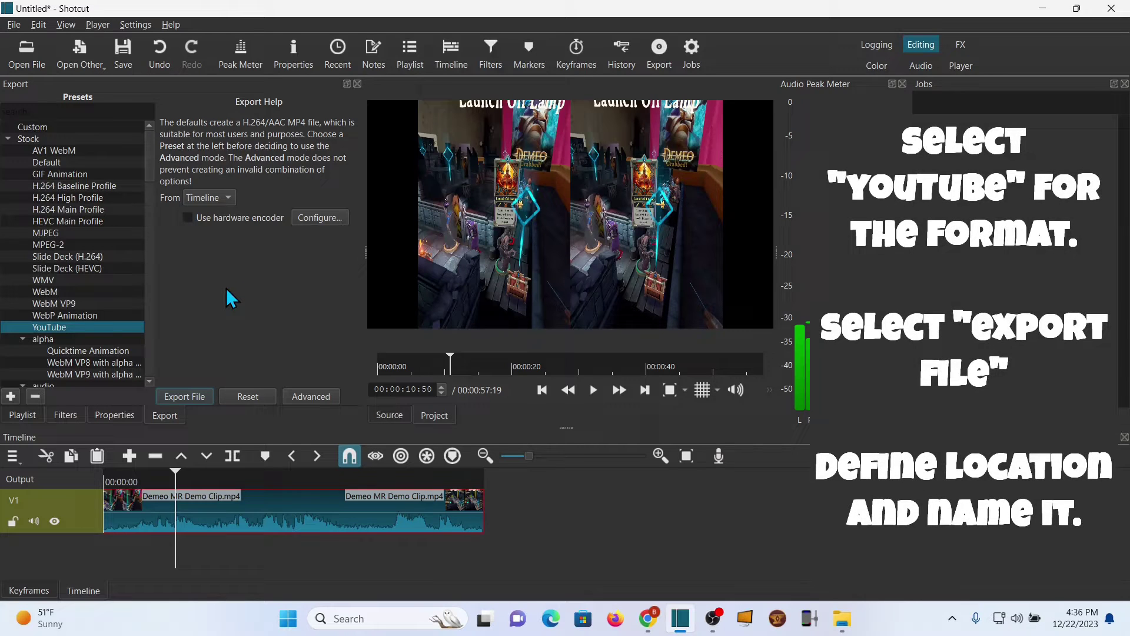
left_click(186, 395)
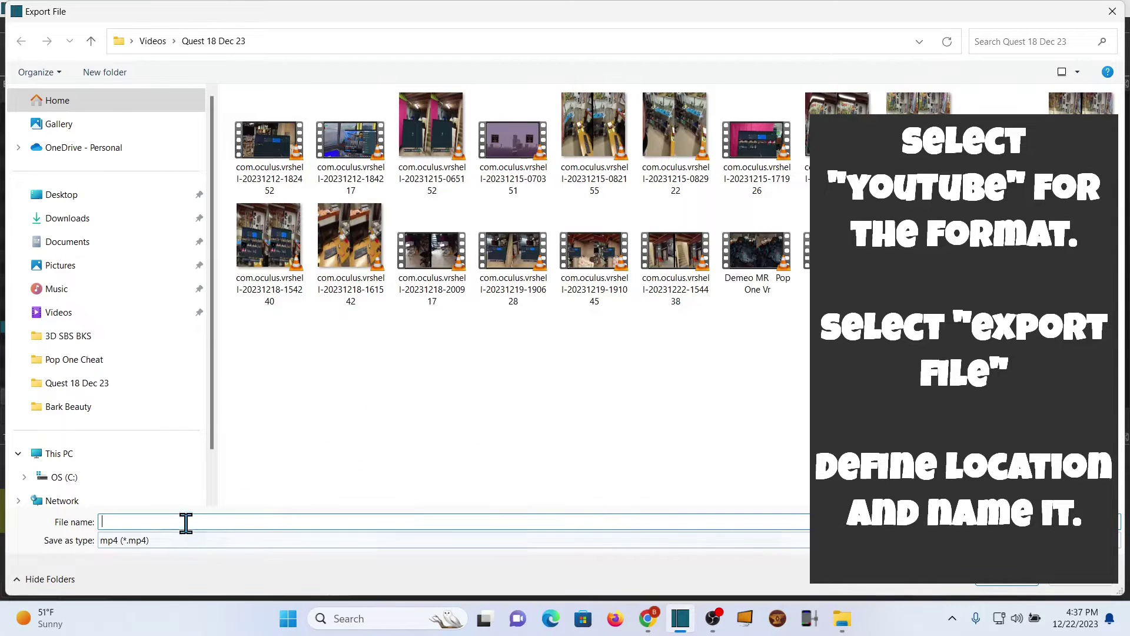
type("D")
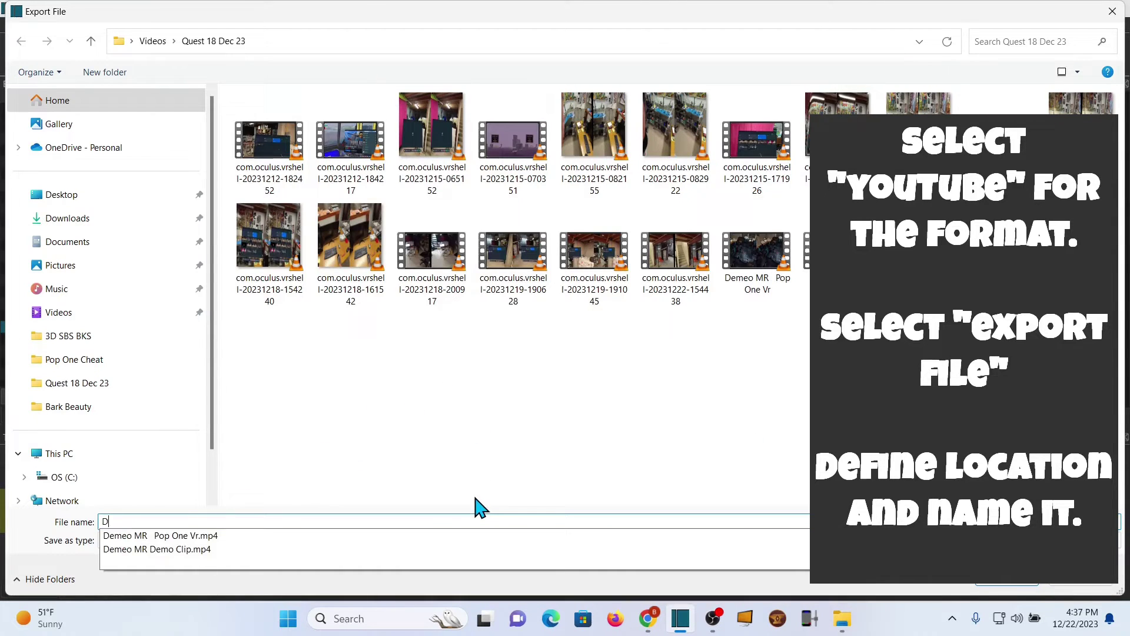
type("emeo MR")
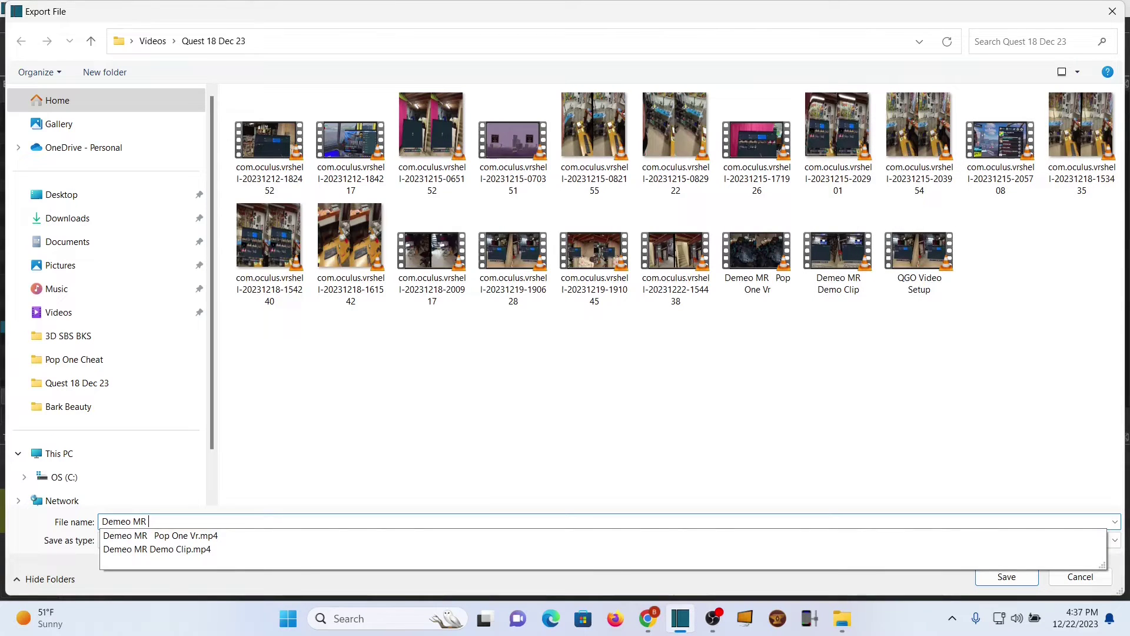
type(" 4x3")
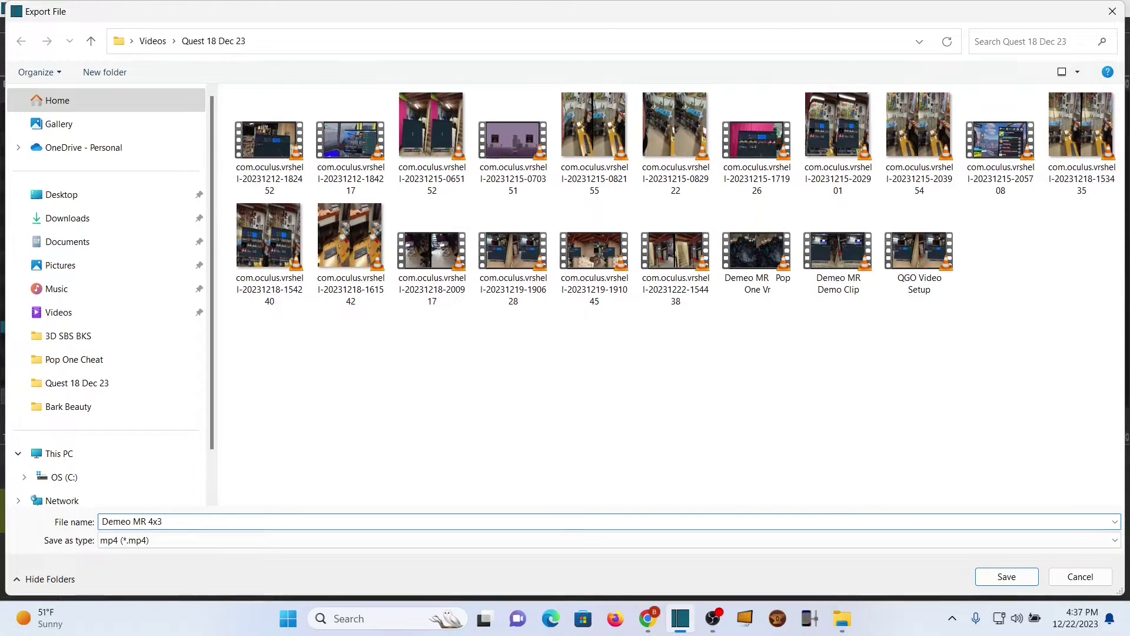
key("Return")
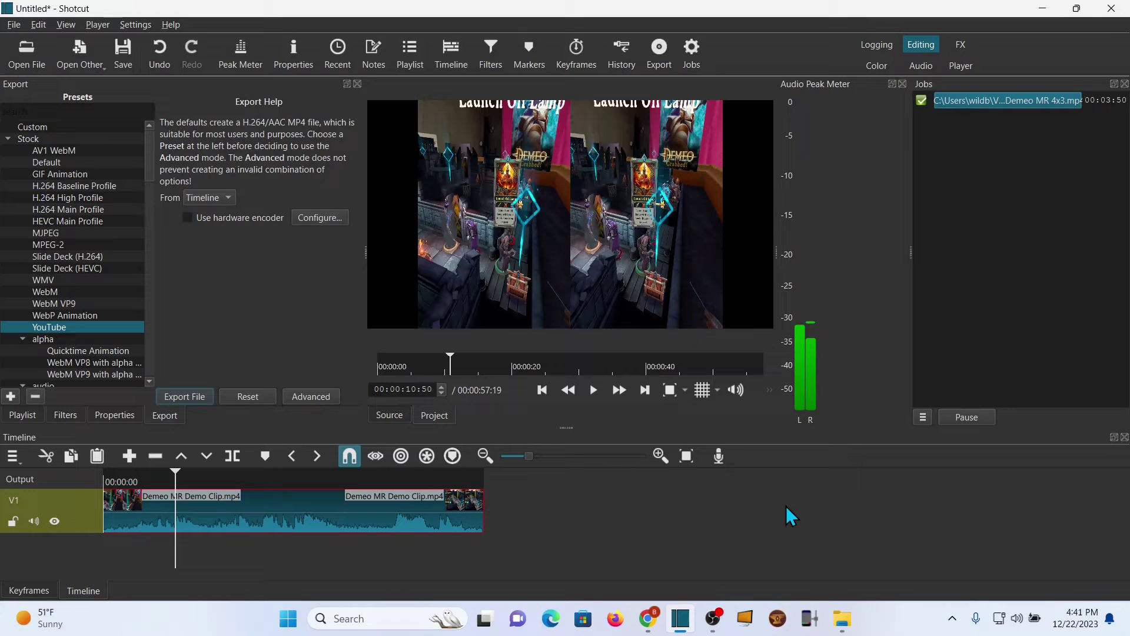
left_click(842, 618)
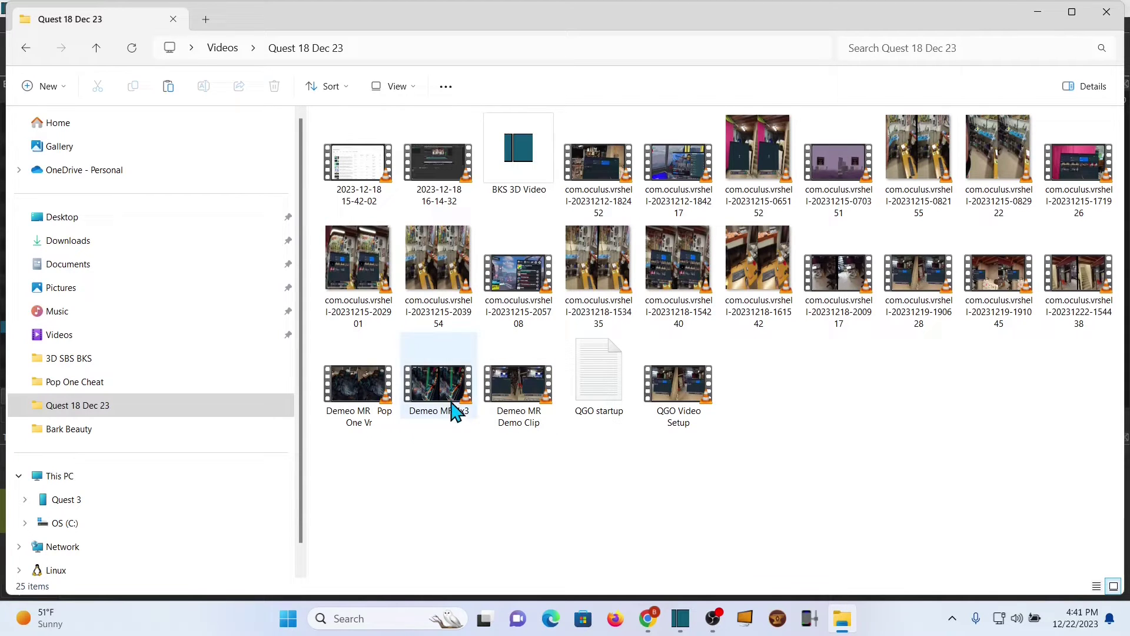
left_click(452, 397)
double_click(457, 404)
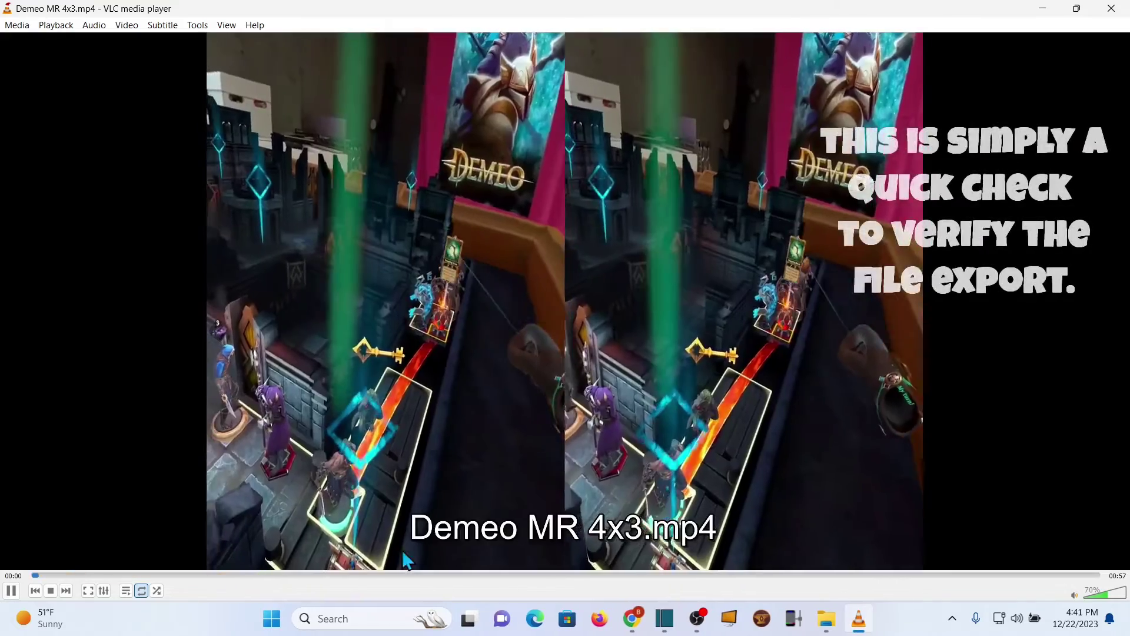
left_click(433, 576)
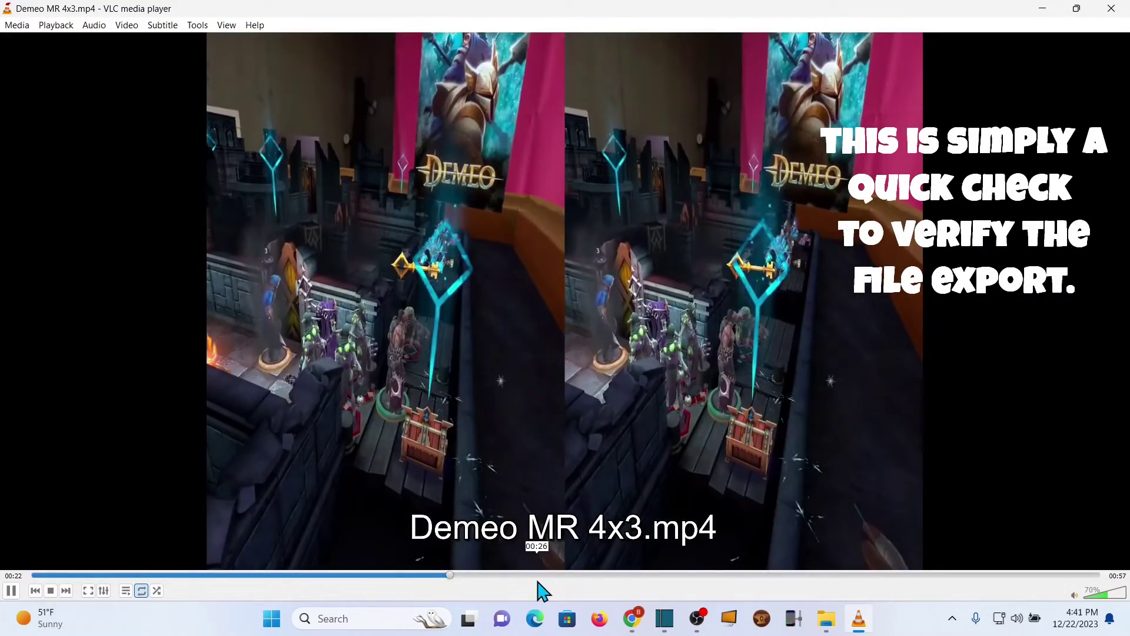
left_click(539, 576)
left_click(1111, 9)
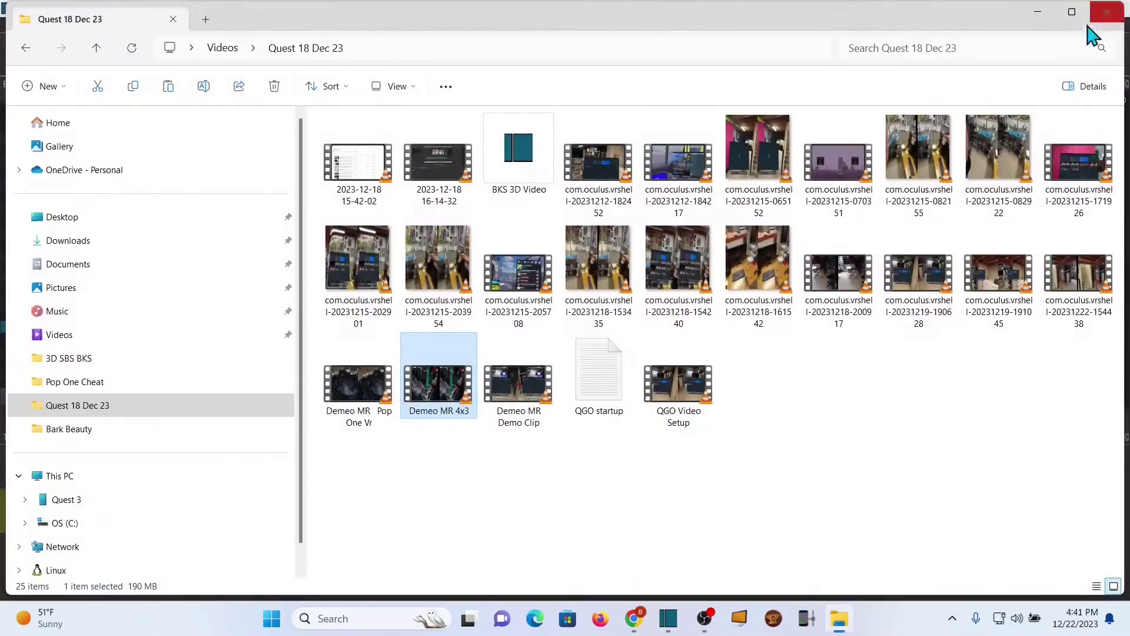
left_click(683, 511)
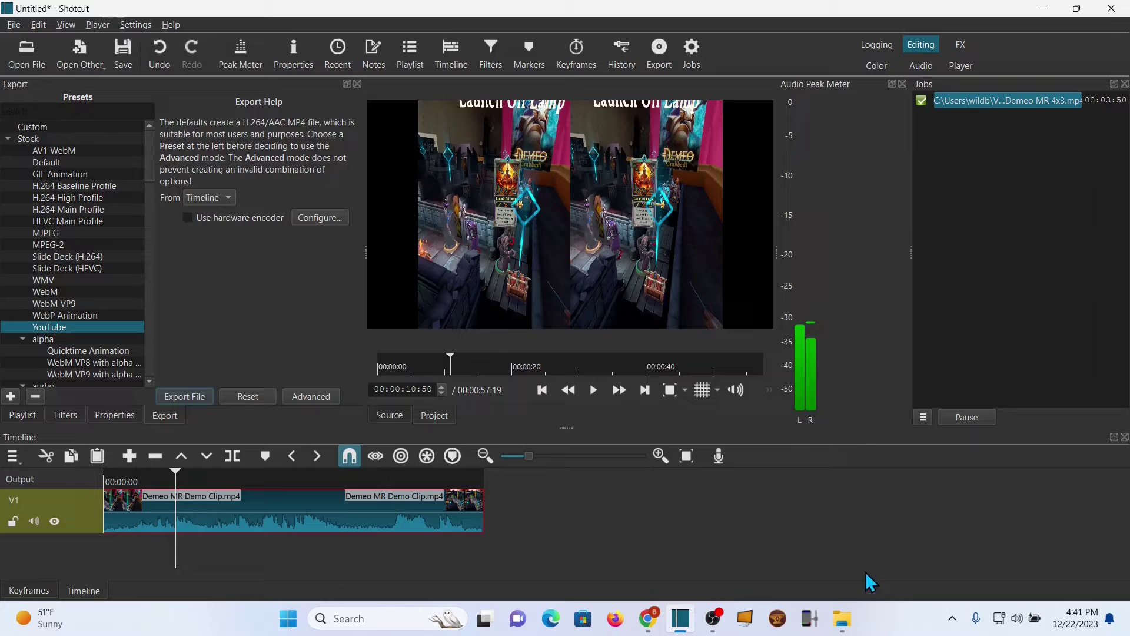
- Launch HandBrake and arrange the Quest 18 Dec 23 folder window alongside it
left_click(371, 618)
left_click(386, 118)
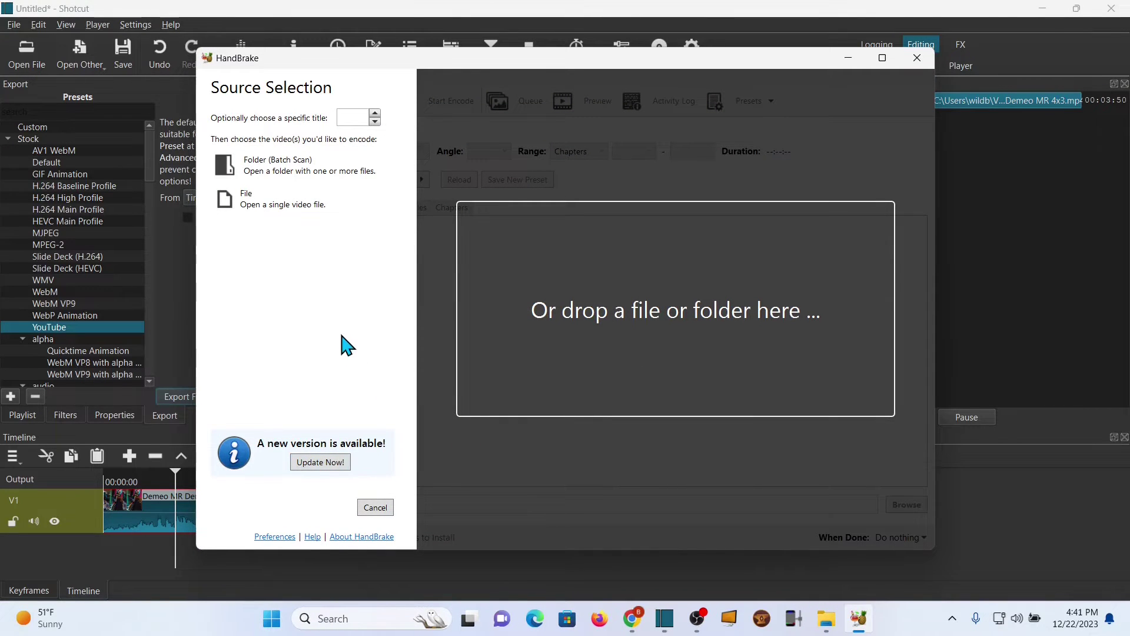
left_click(826, 618)
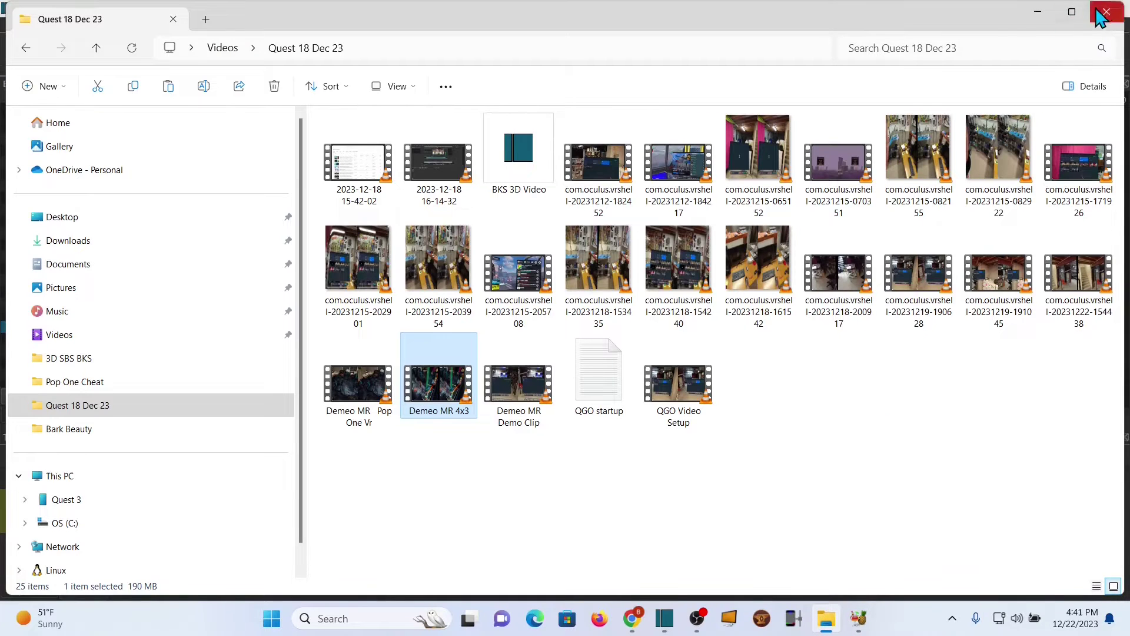
double_click(1000, 17)
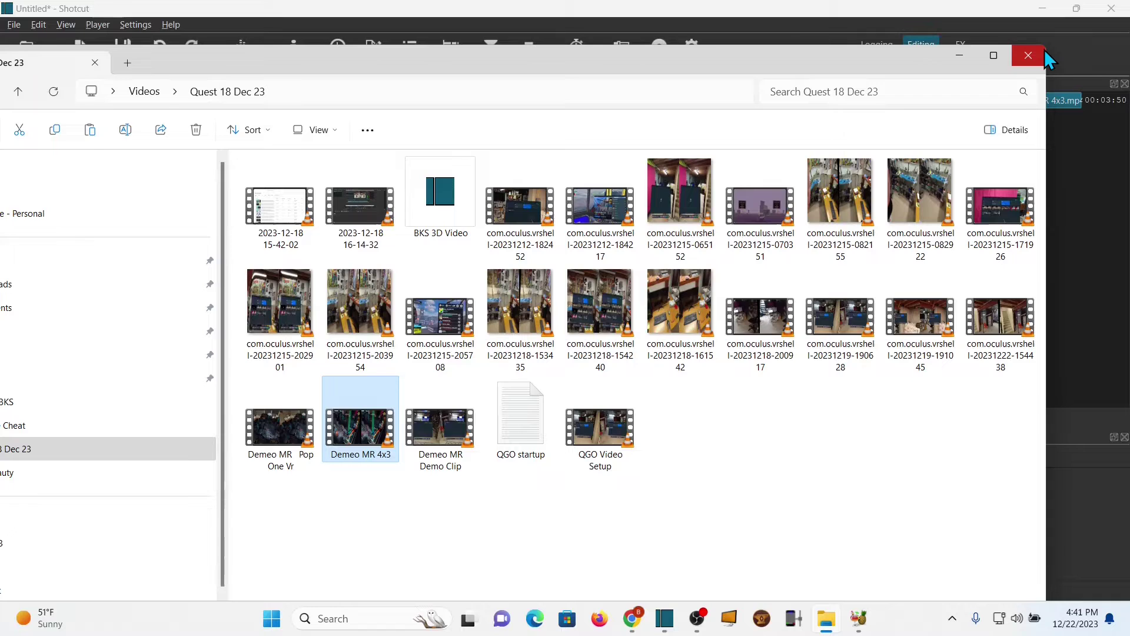
left_click_drag(1045, 46, 749, 159)
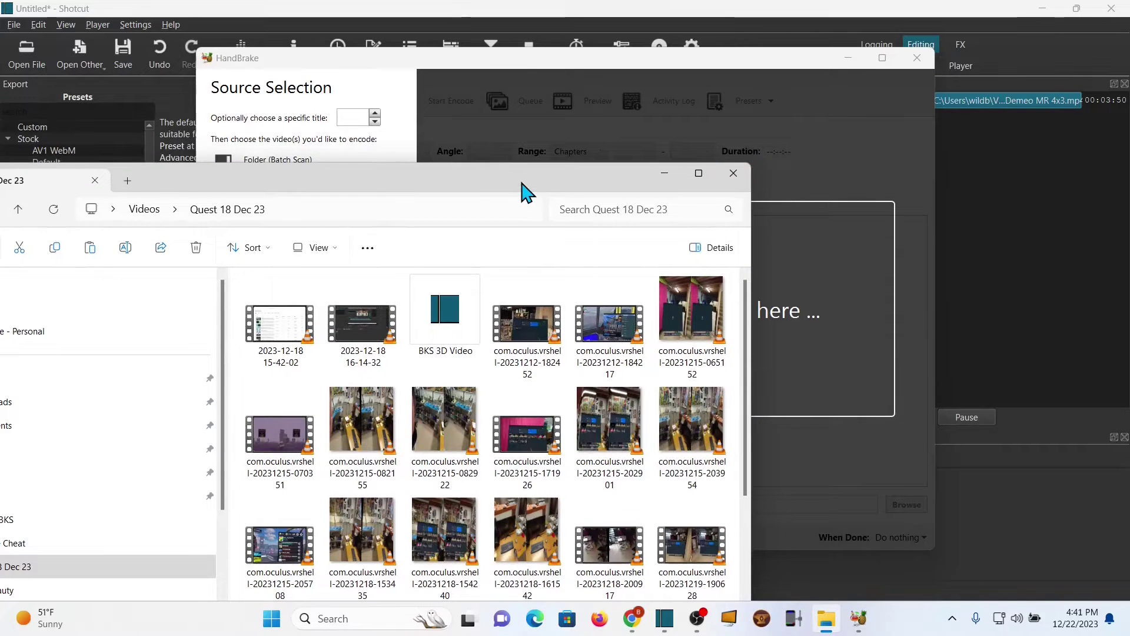
left_click_drag(522, 189, 494, 93)
scroll(615, 493, "down", 3)
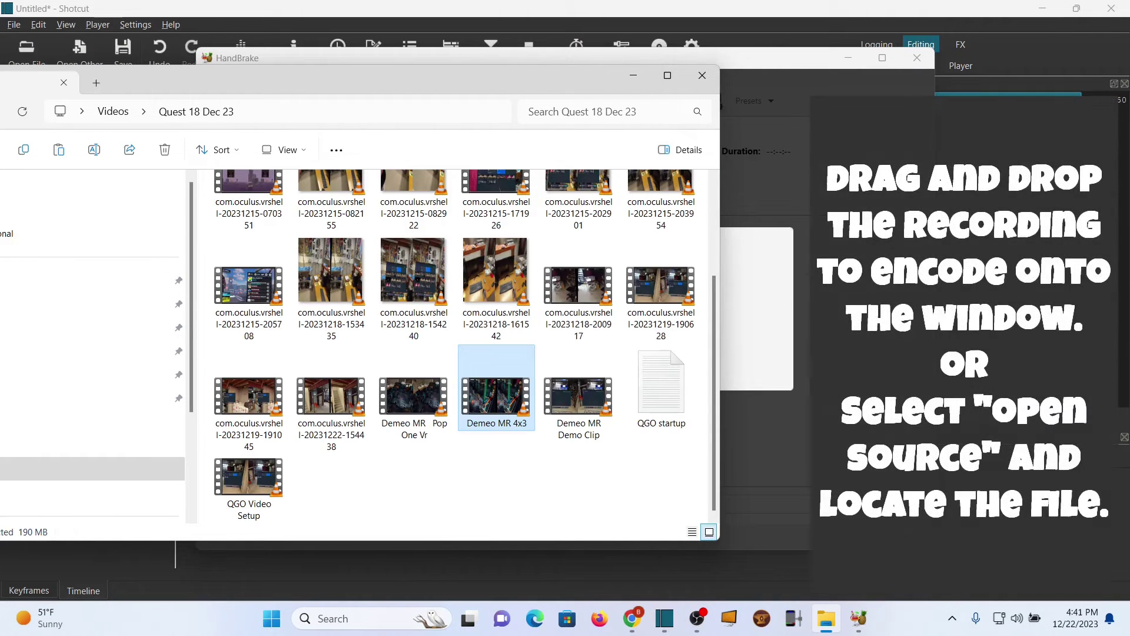
left_click(633, 75)
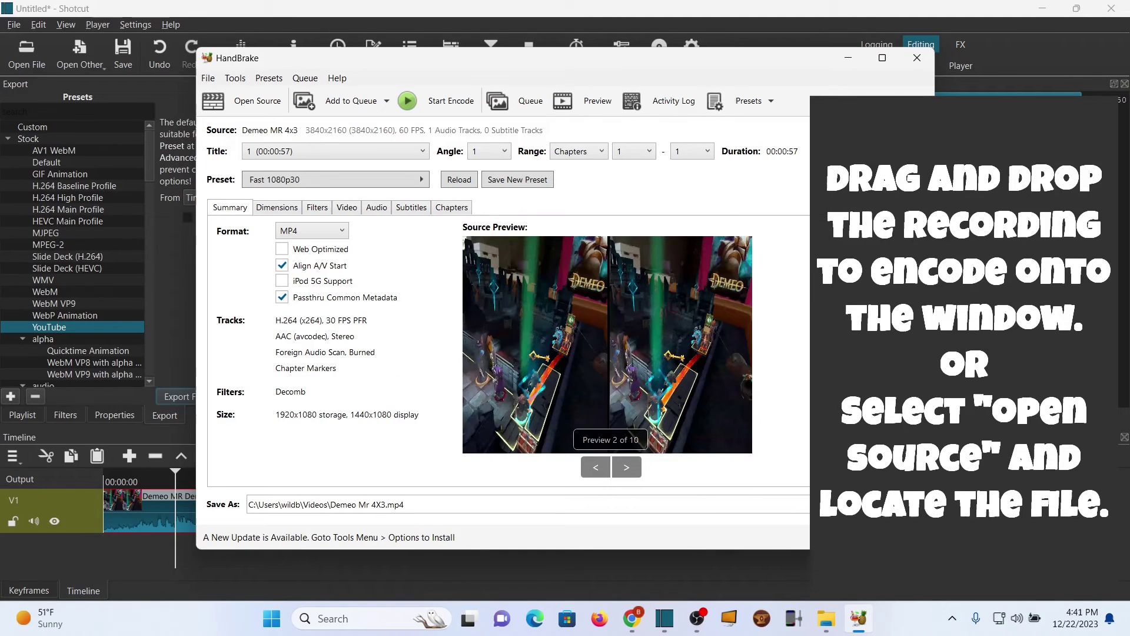
left_click_drag(780, 61, 781, 72)
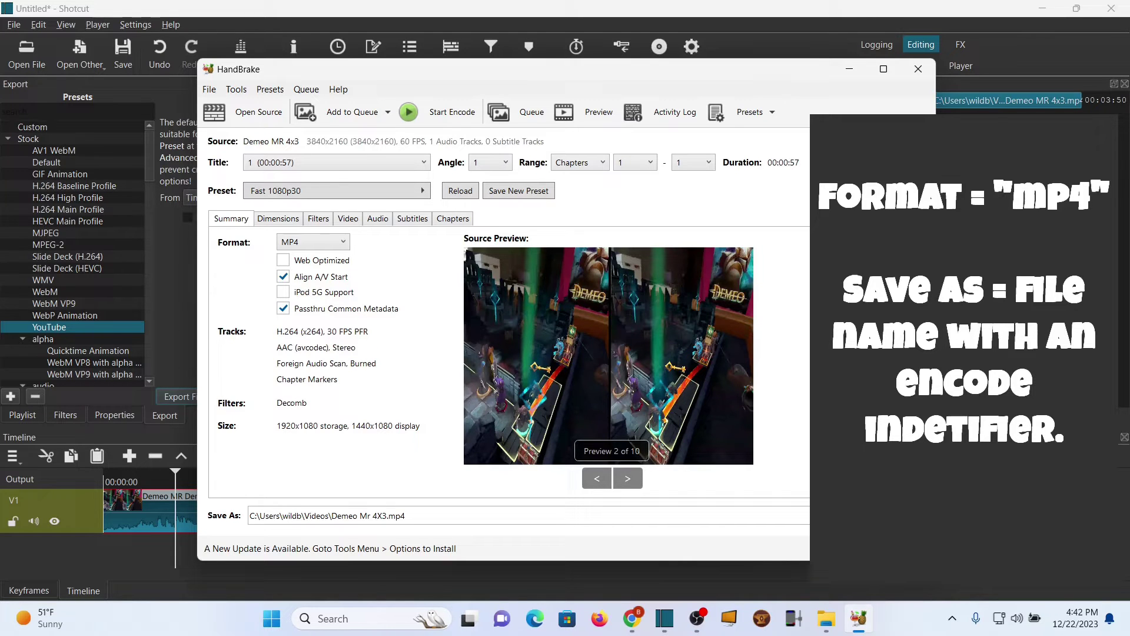
- Rename the output to 'Demeo Mr 4X3 encode.mp4' and save it in Quest 18 Dec 23
left_click(890, 516)
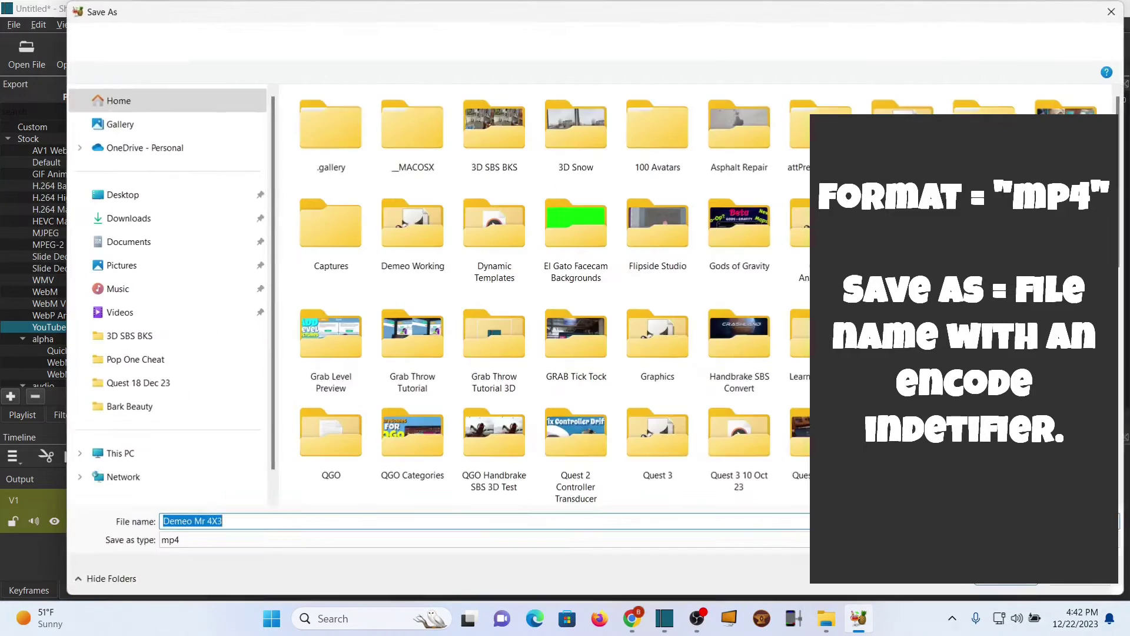
left_click(242, 522)
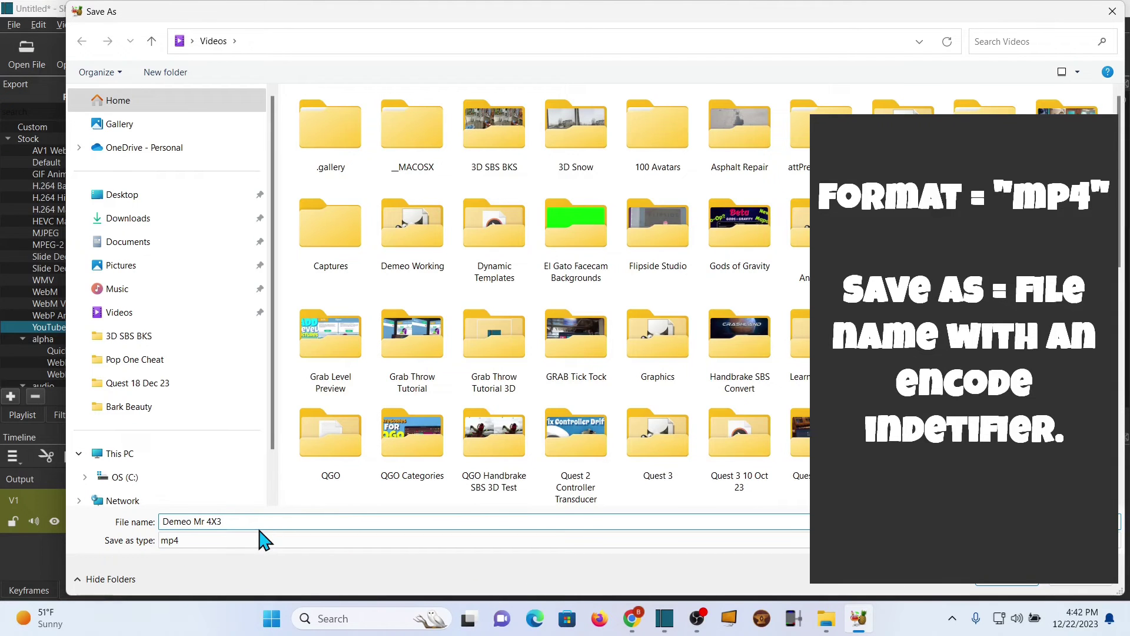
type("encode")
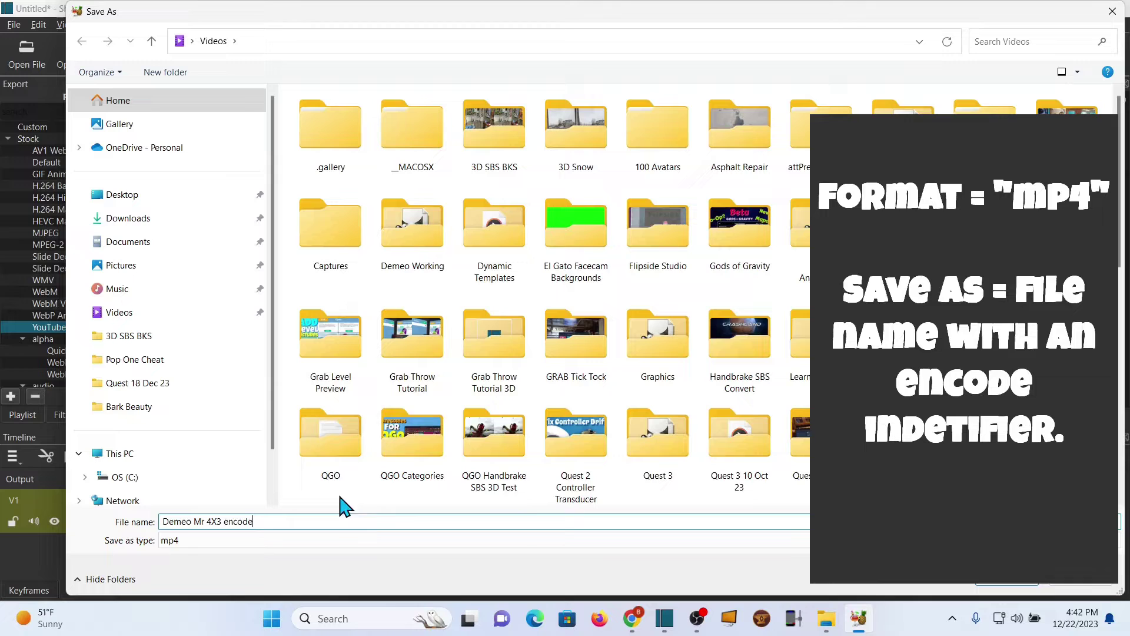
left_click(199, 385)
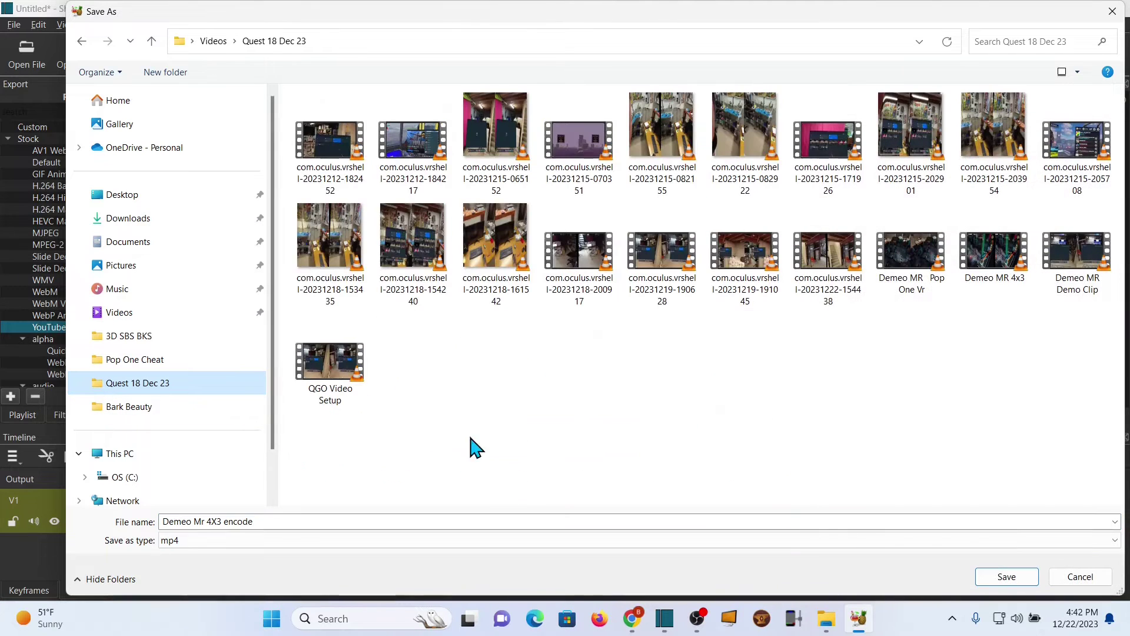
left_click(1006, 576)
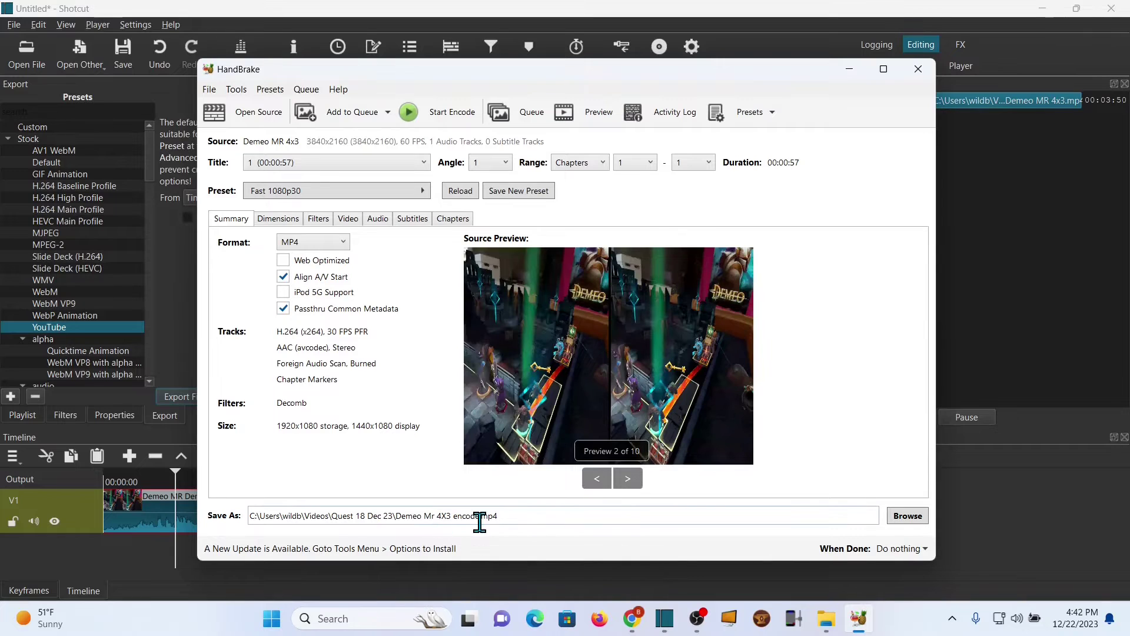
- Set the Dimensions Resolution Limit to 2160p 4K Ultra HD for a 2880x2160 output
left_click(278, 220)
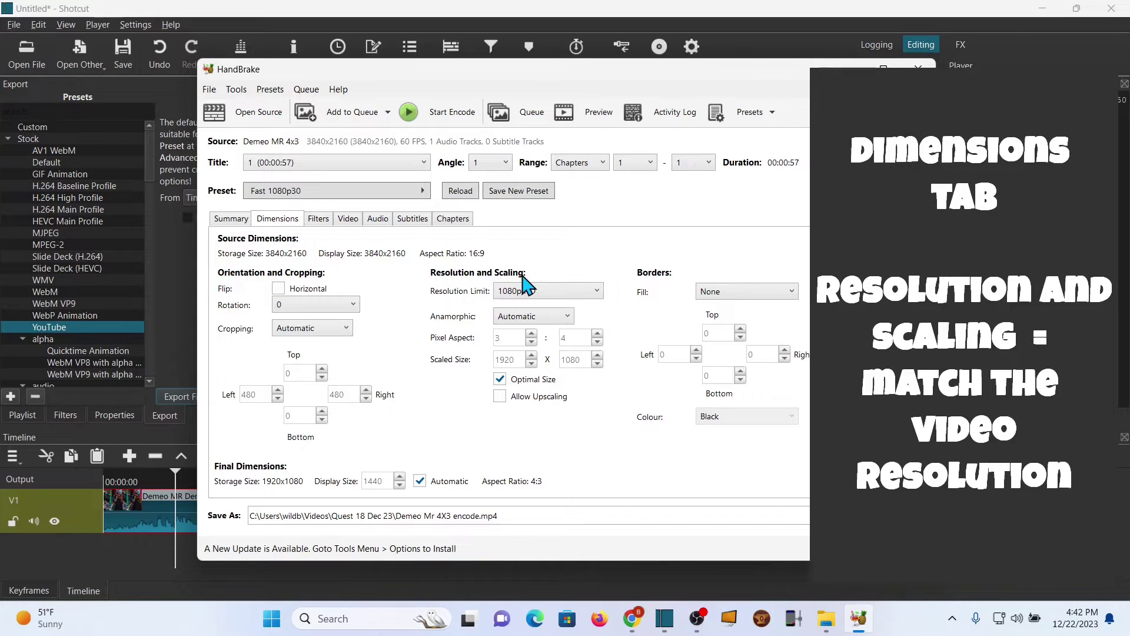
left_click(597, 290)
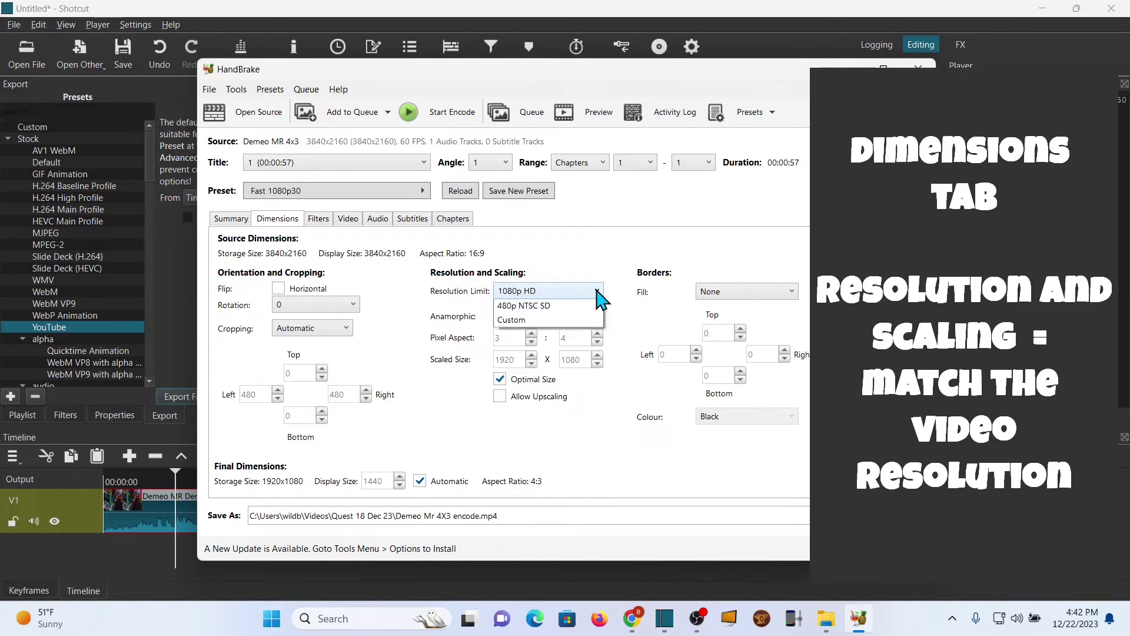
left_click(577, 335)
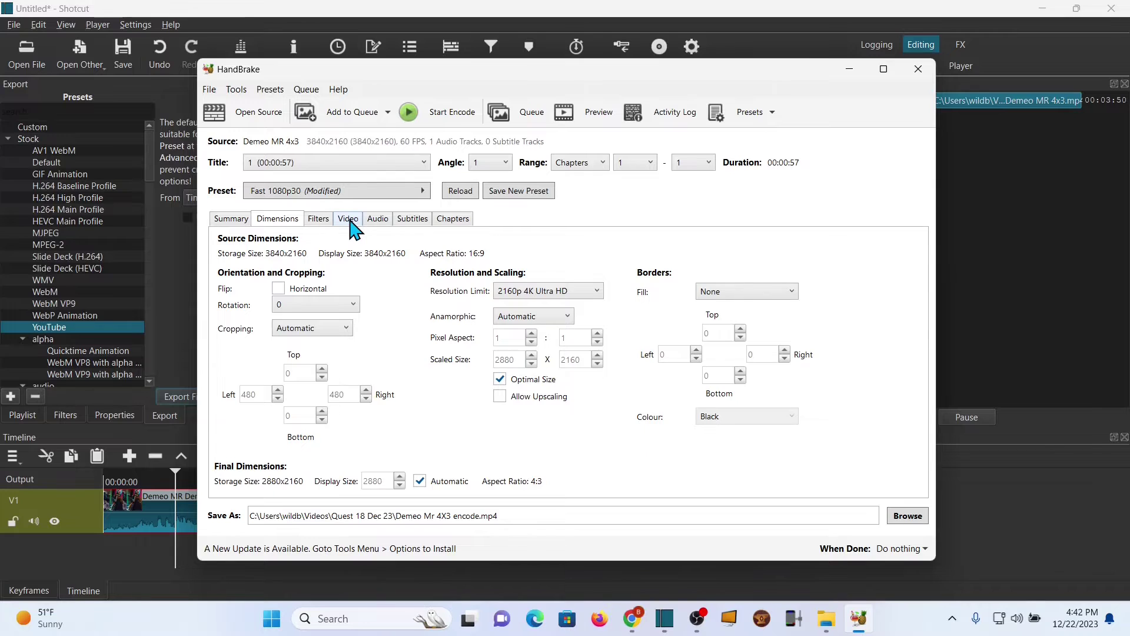
- Set the video frame rate to Same as source and enter frame-packing=3 in Advanced Options
left_click(350, 221)
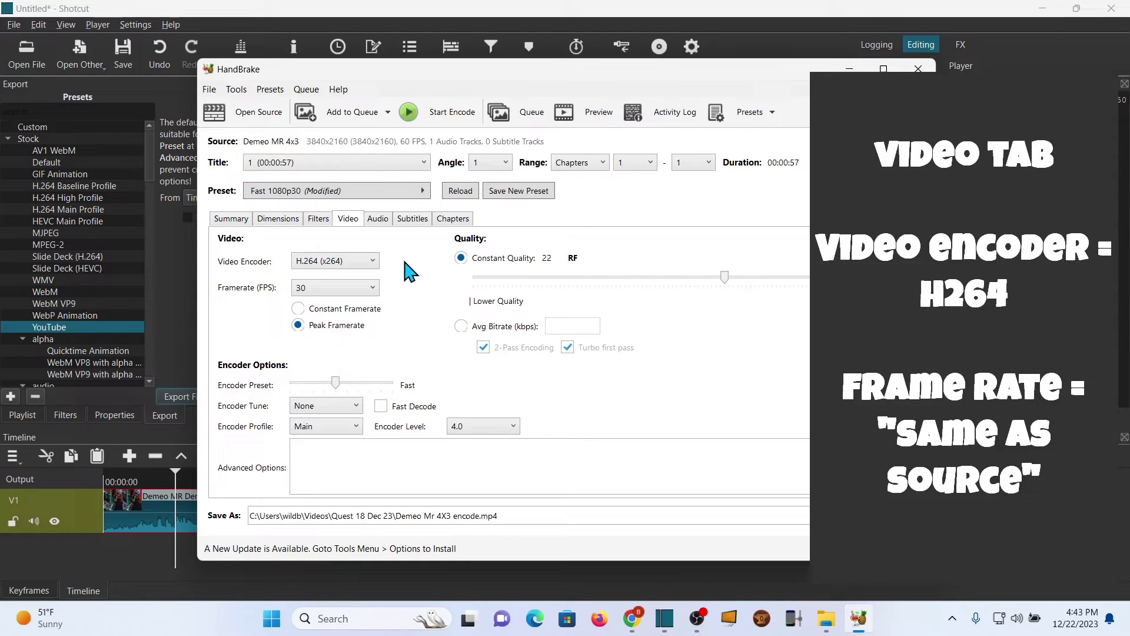
left_click(373, 288)
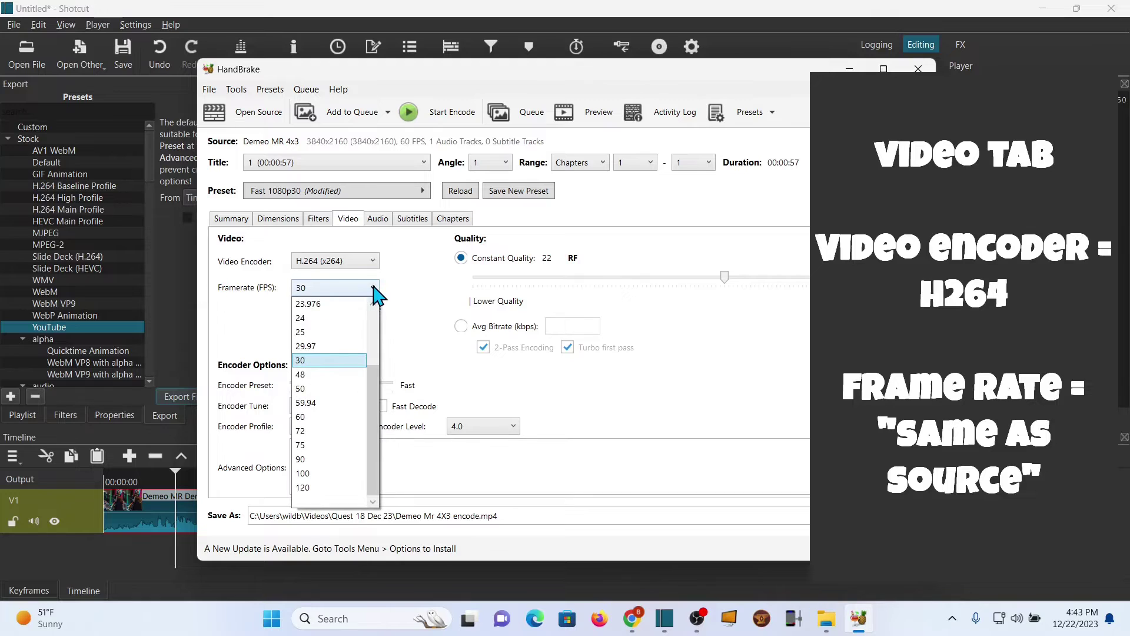
scroll(374, 377, "up", 2)
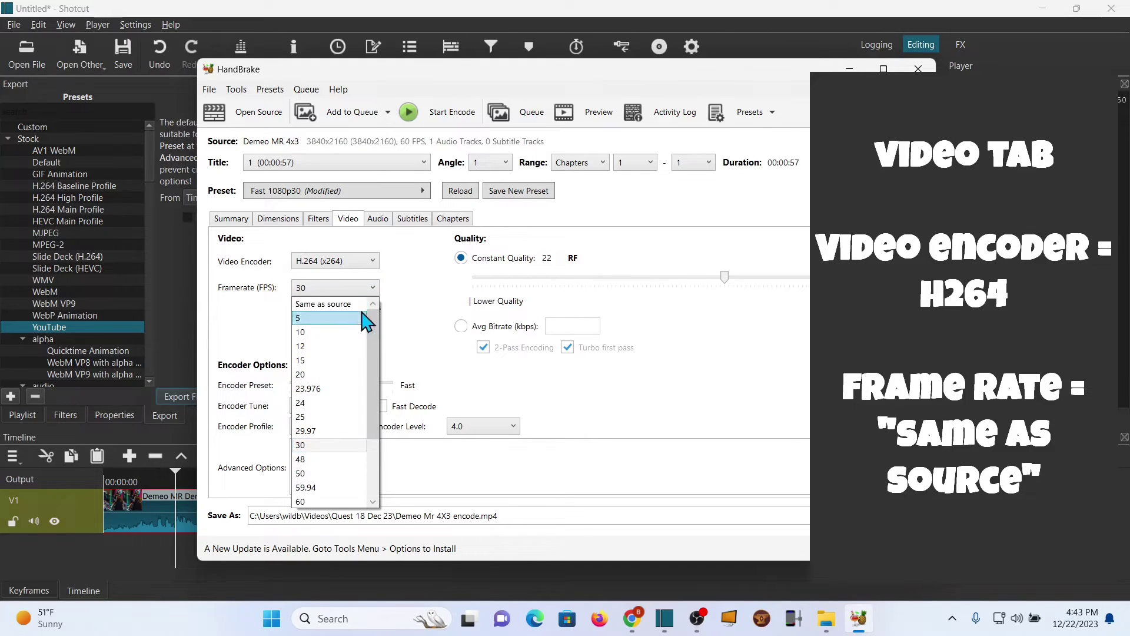
left_click(330, 304)
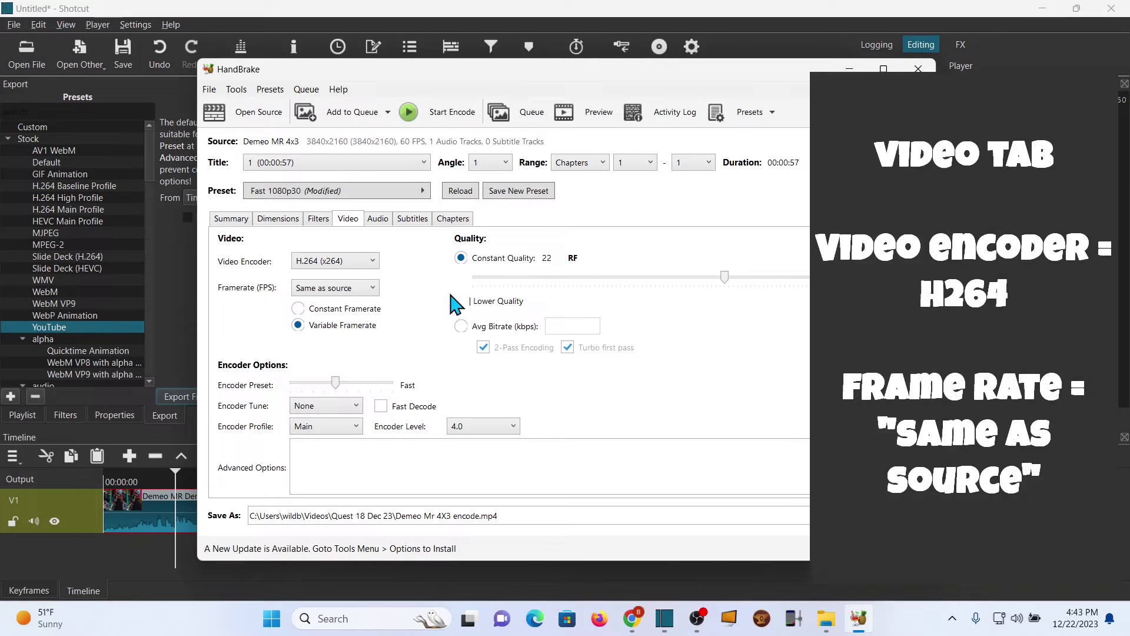
left_click(330, 450)
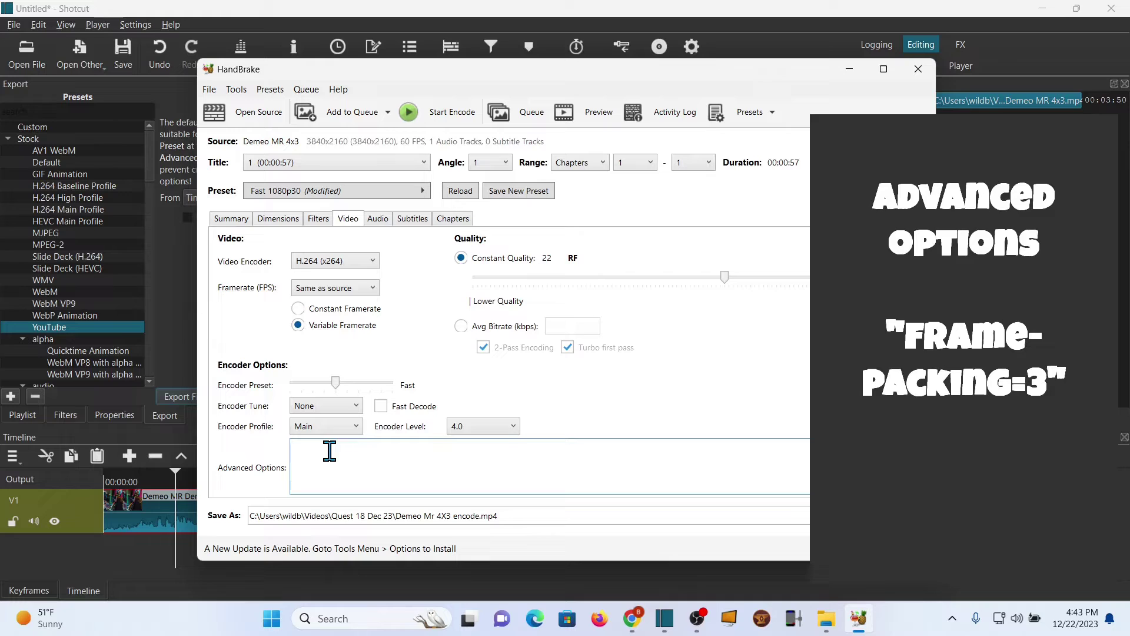
type("frame-packing=3")
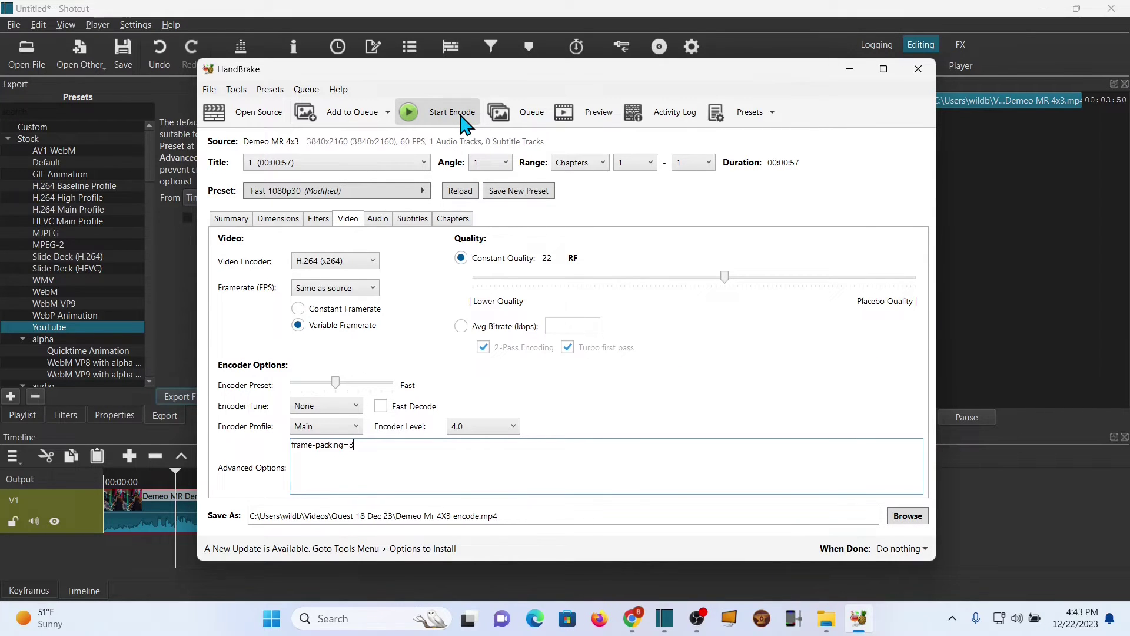
- Encode Demeo Mr 4X3 encode.mp4 and wait until the queue reports finished
left_click(461, 116)
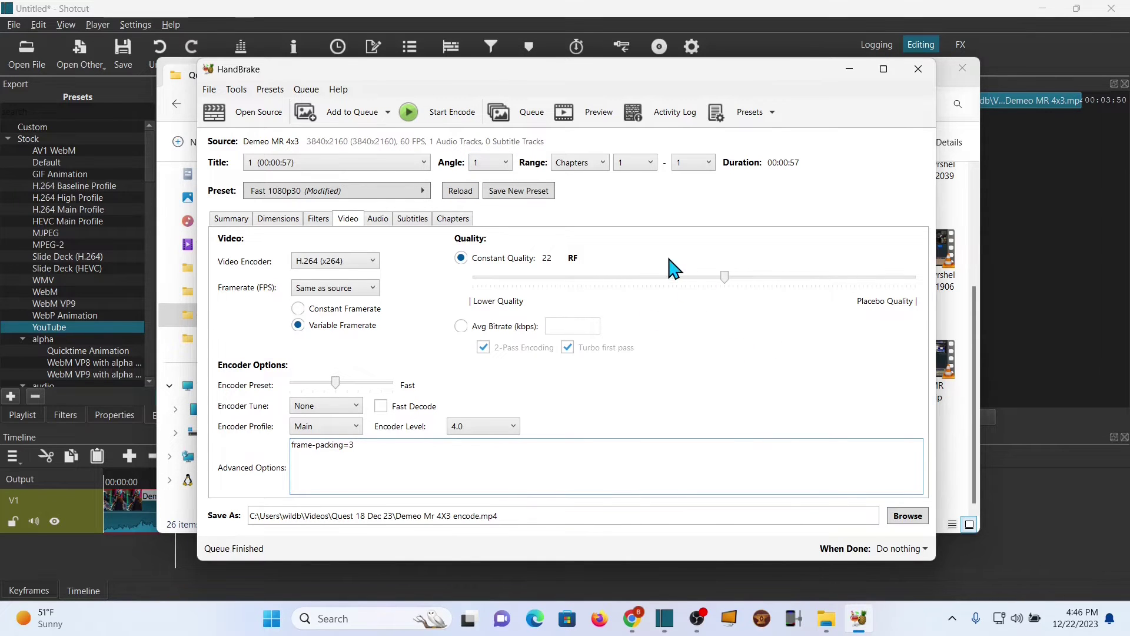
- Refresh the Quest 18 Dec 23 folder in File Explorer to show the new encode
left_click(827, 624)
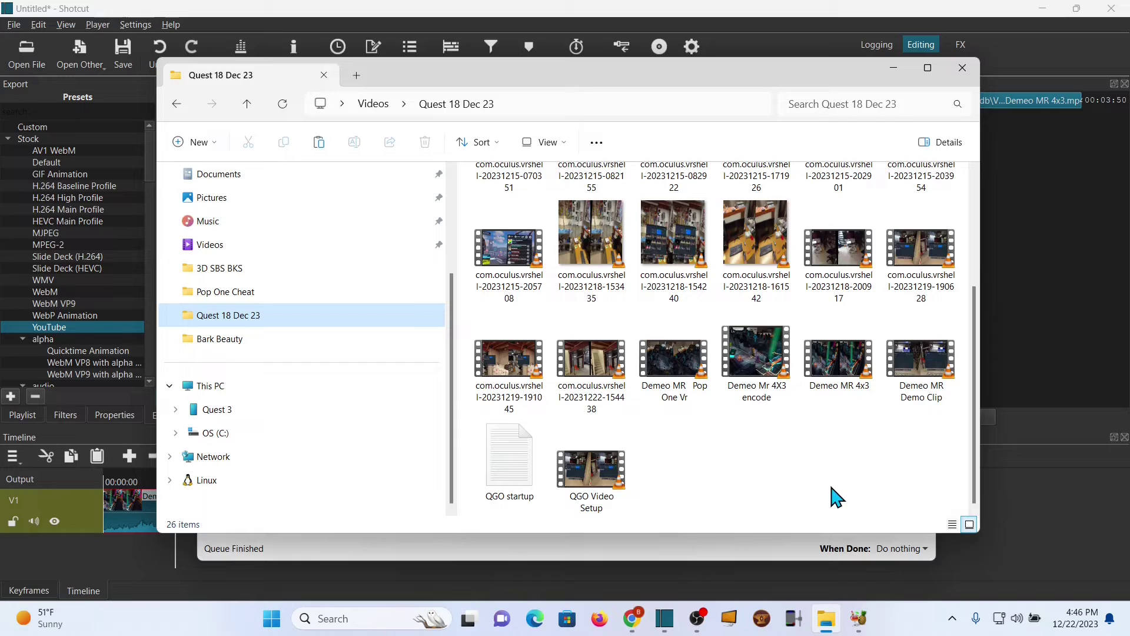
left_click(282, 104)
scroll(875, 322, "down", 5)
- Play the Demeo Mr 4X3 encode video in VLC, skip ahead, then close it
left_click(787, 381)
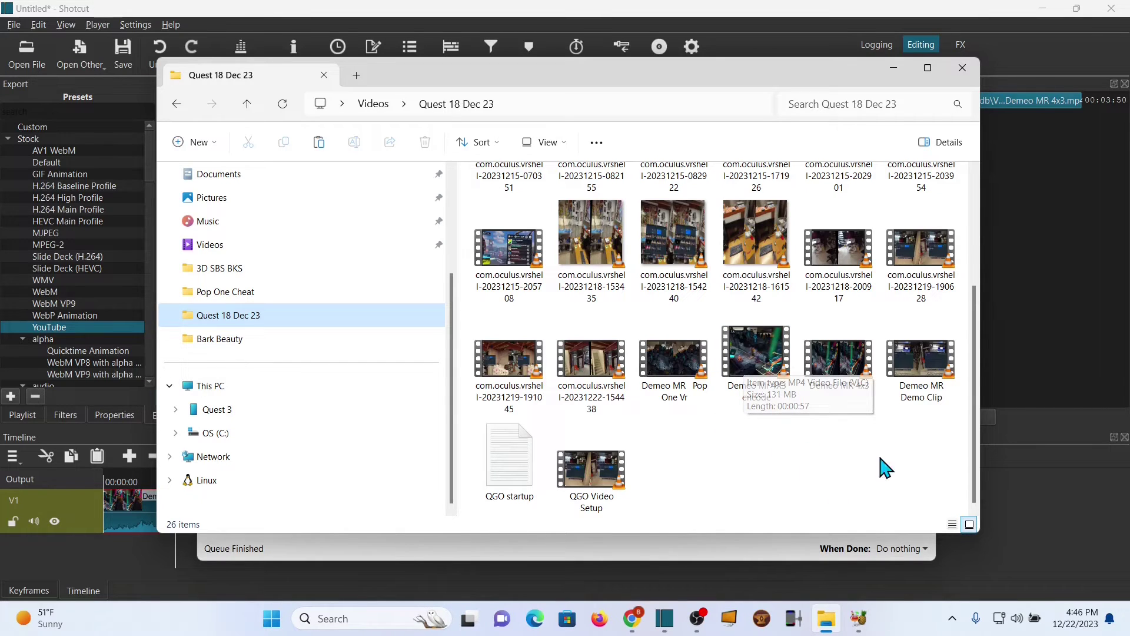
mouse_move(761, 369)
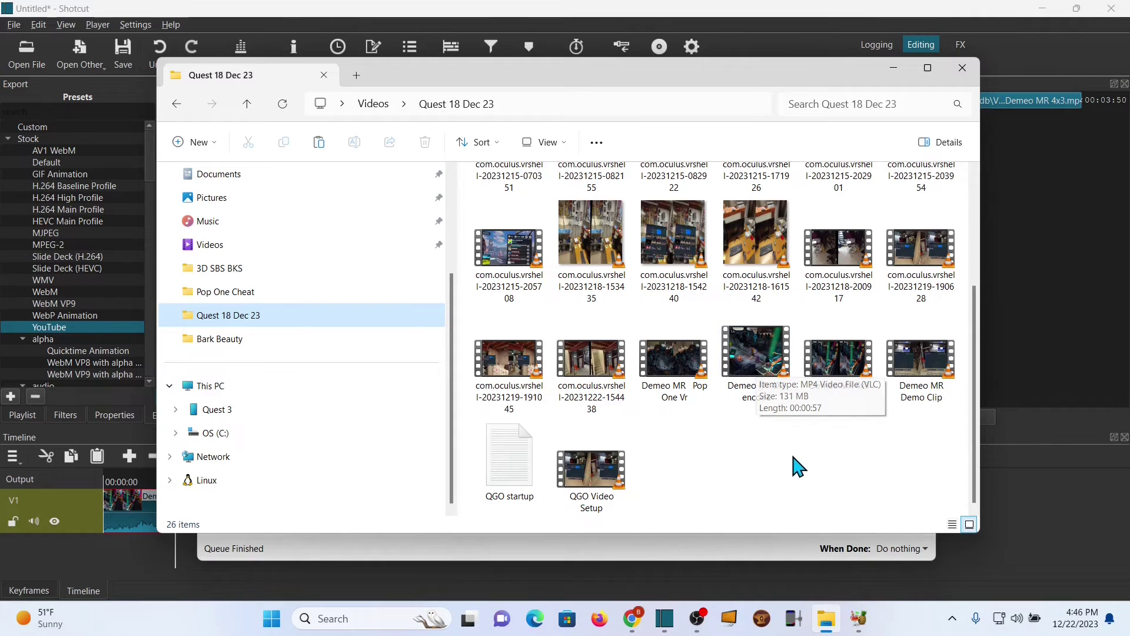
double_click(765, 368)
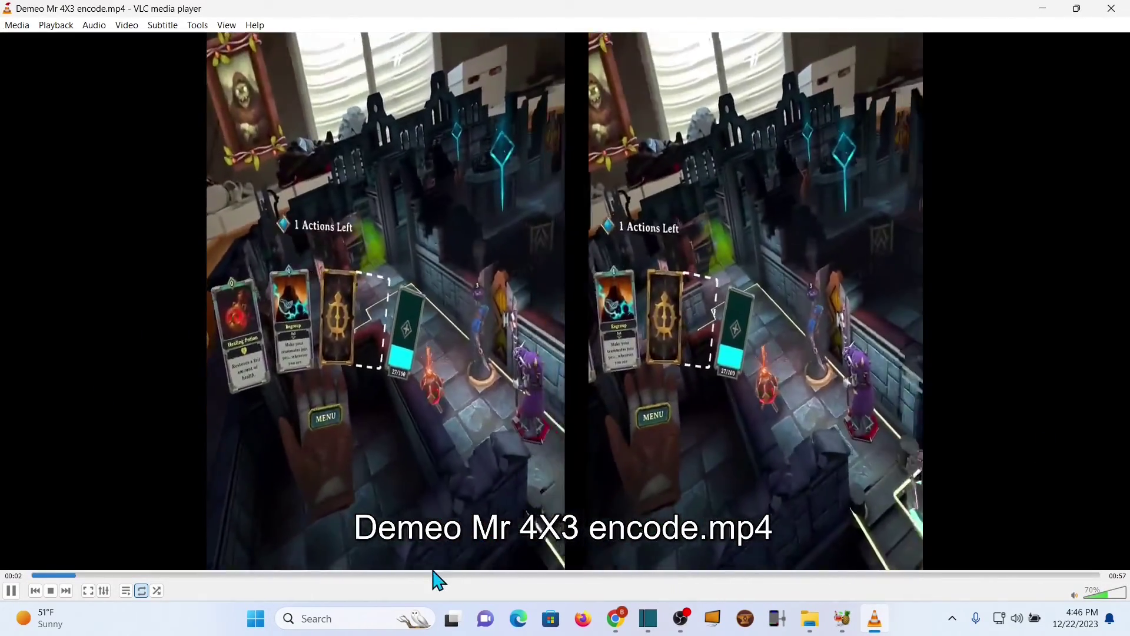
left_click(433, 575)
left_click(1111, 8)
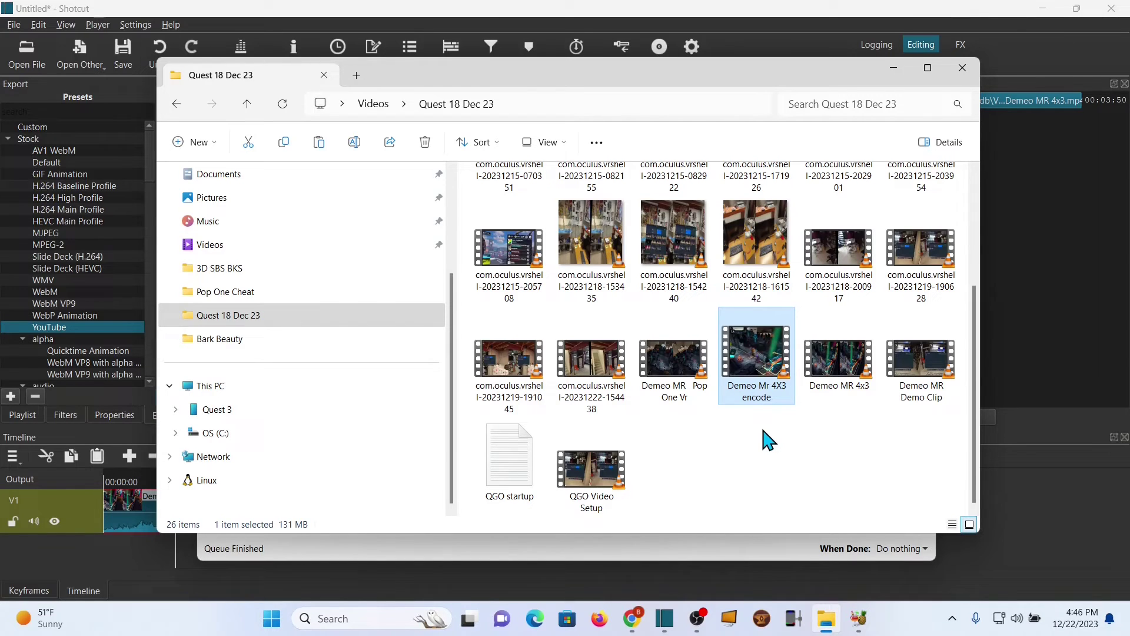
- Copy both Demeo videos, Demeo Mr 4X3 encode and Demeo MR 4x3
left_click(759, 434)
left_click_drag(755, 449, 864, 340)
right_click(827, 359)
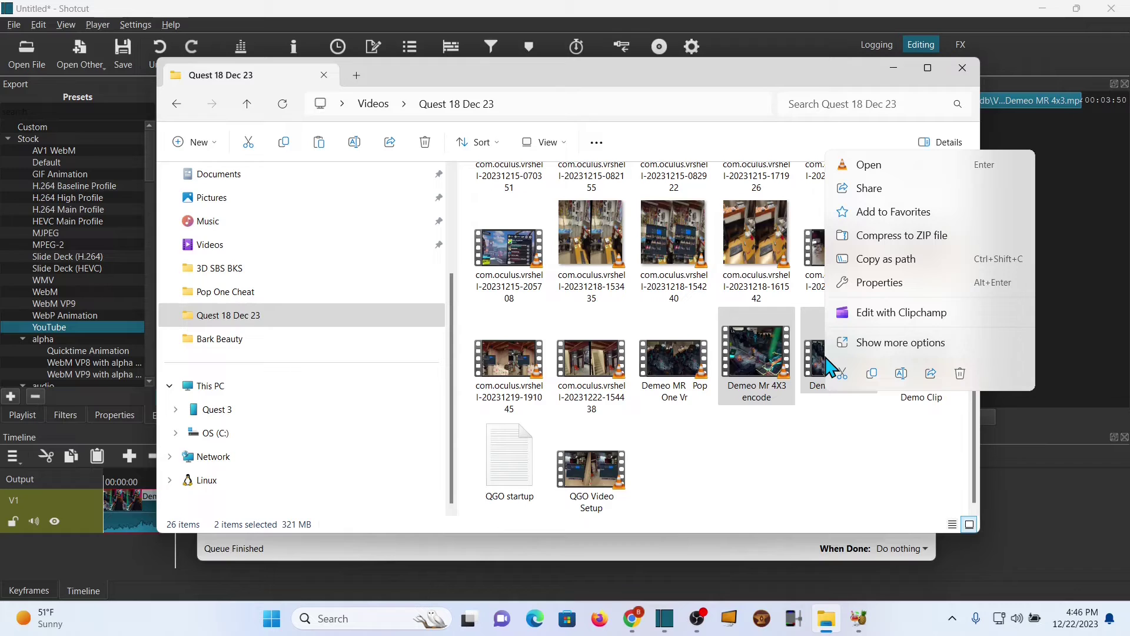
left_click(872, 377)
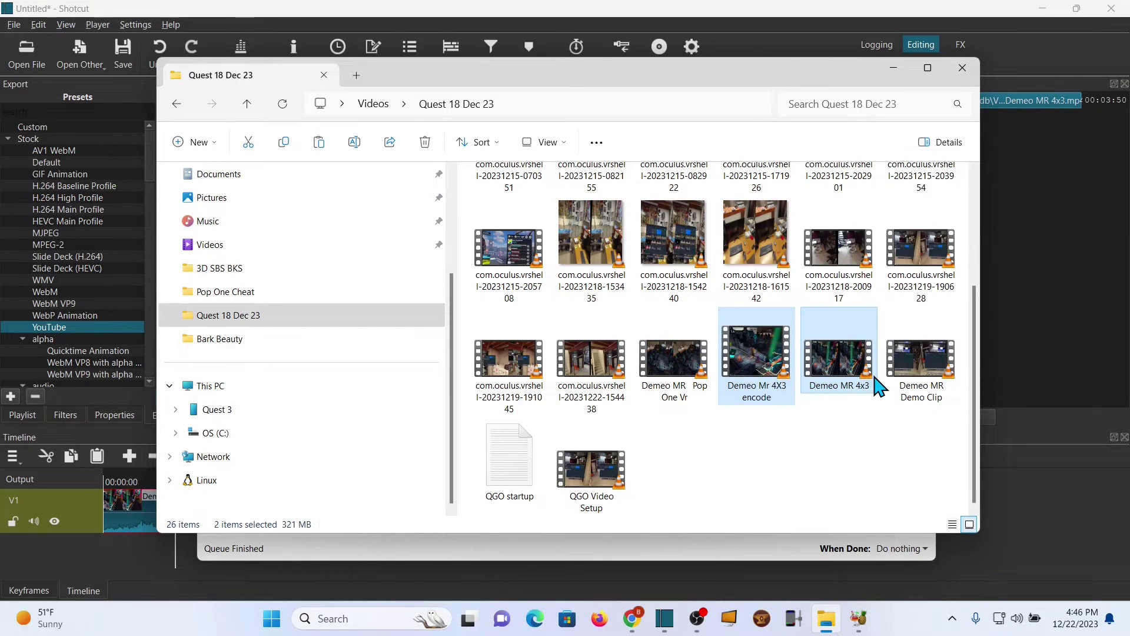
- Paste the videos into Quest 3 > Internal shared storage > Oculus > VideoShots
left_click(252, 412)
double_click(603, 196)
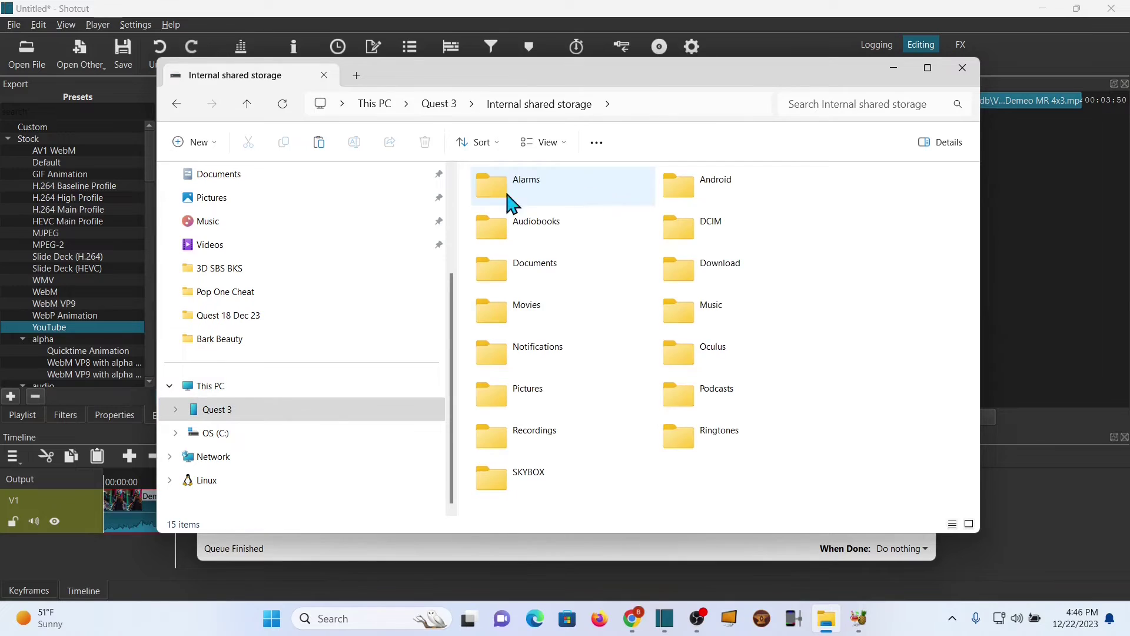
double_click(747, 366)
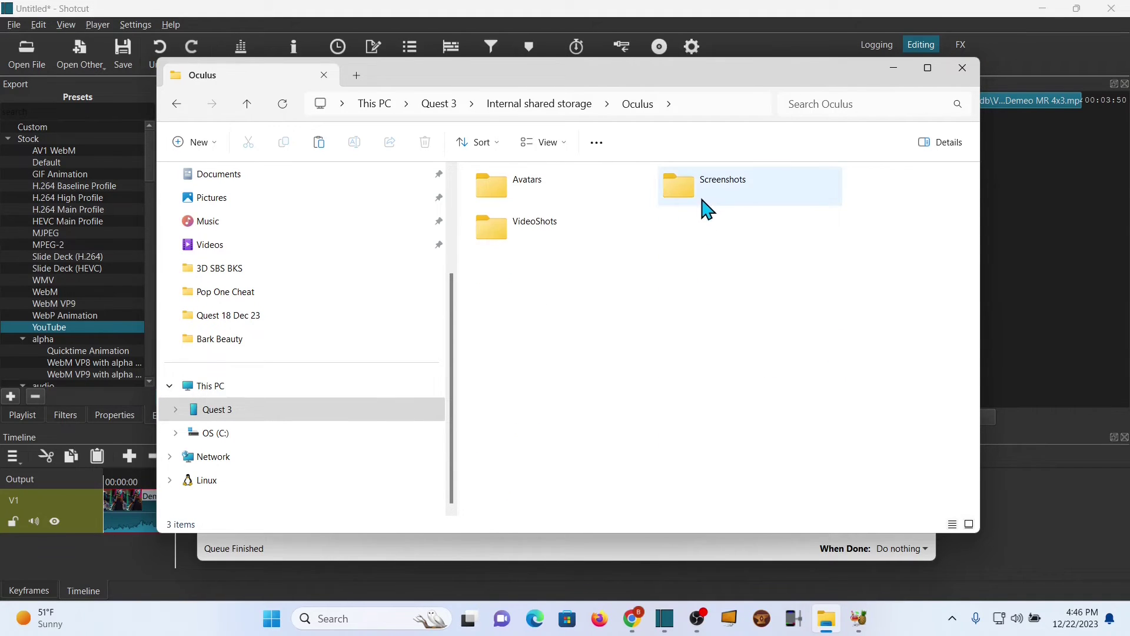
double_click(536, 230)
right_click(561, 224)
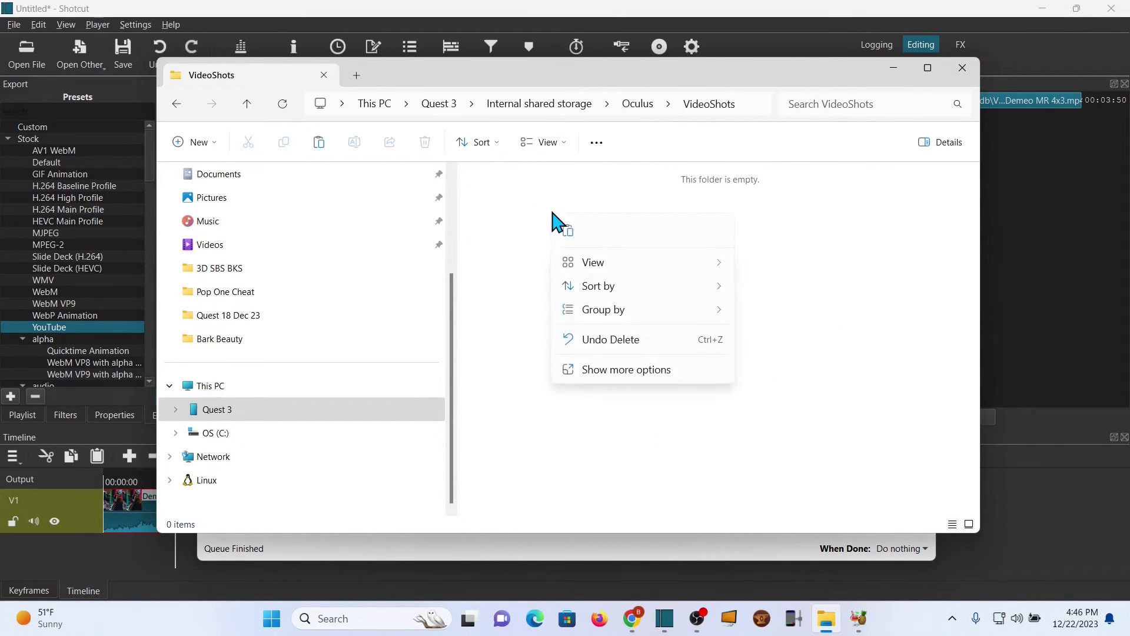
left_click(512, 249)
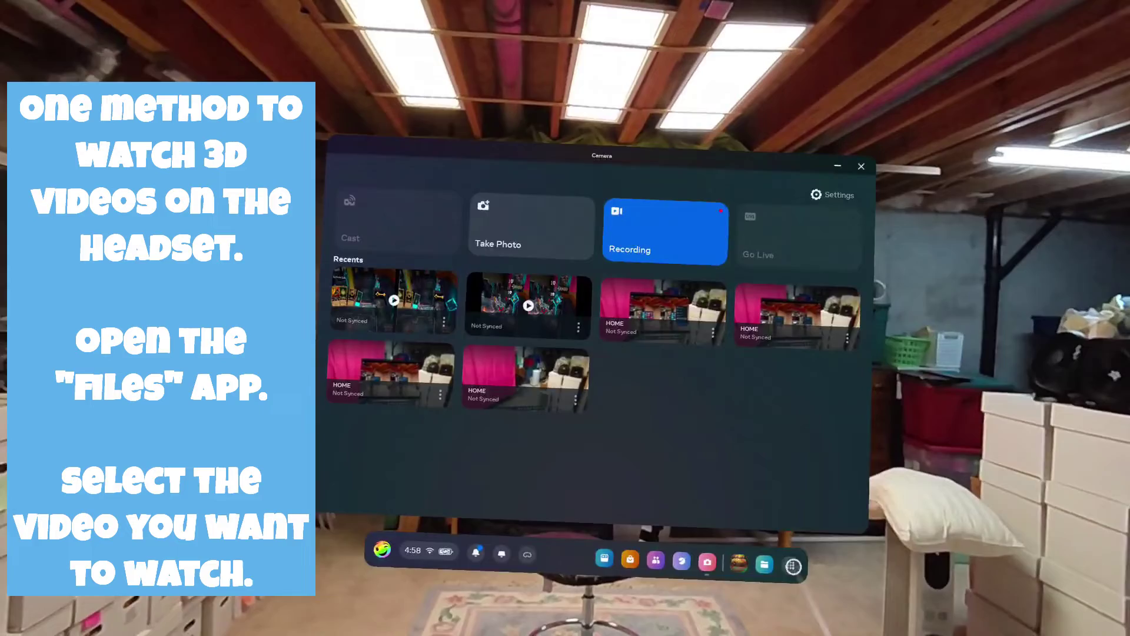
- Browse to This Headset > Oculus > VideoShots in the Quest Files app
left_click(797, 569)
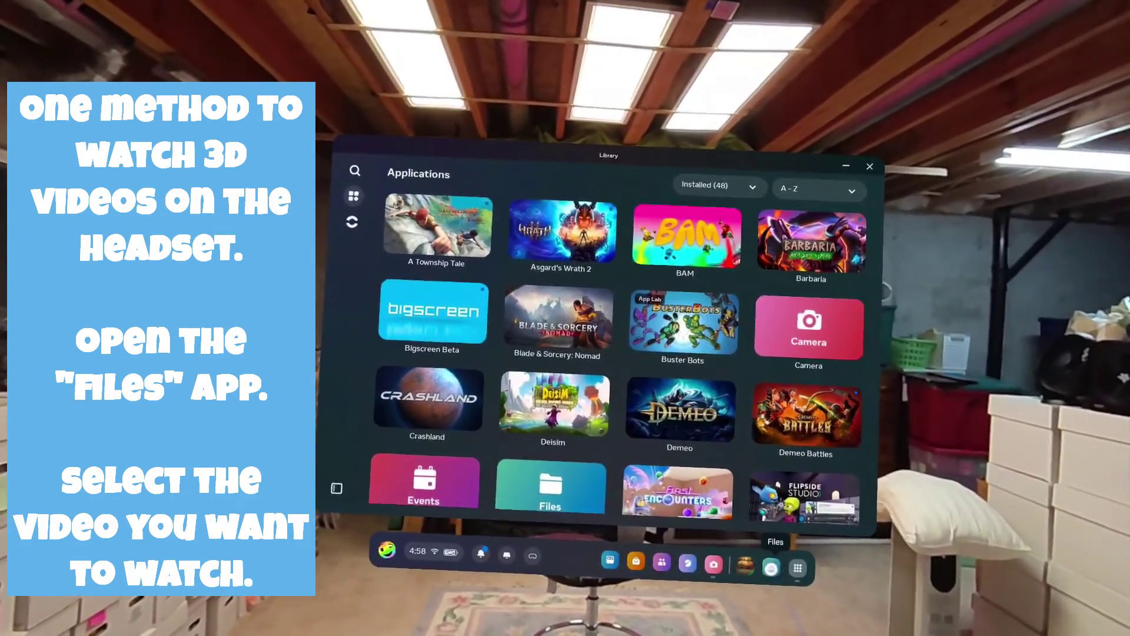
left_click(771, 566)
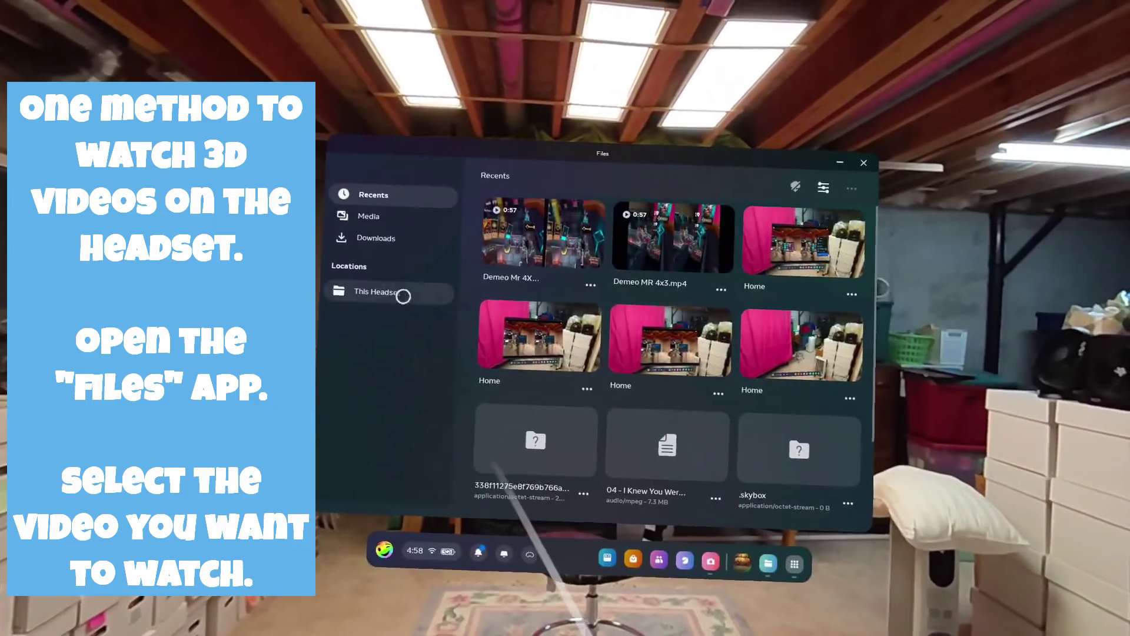
left_click(393, 291)
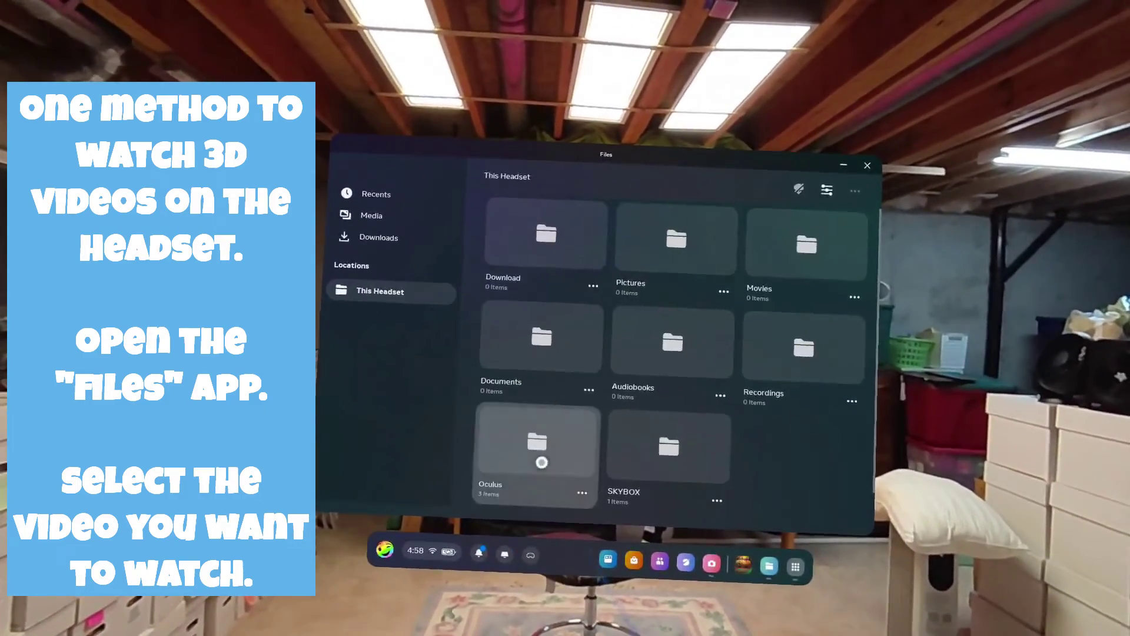
left_click(565, 445)
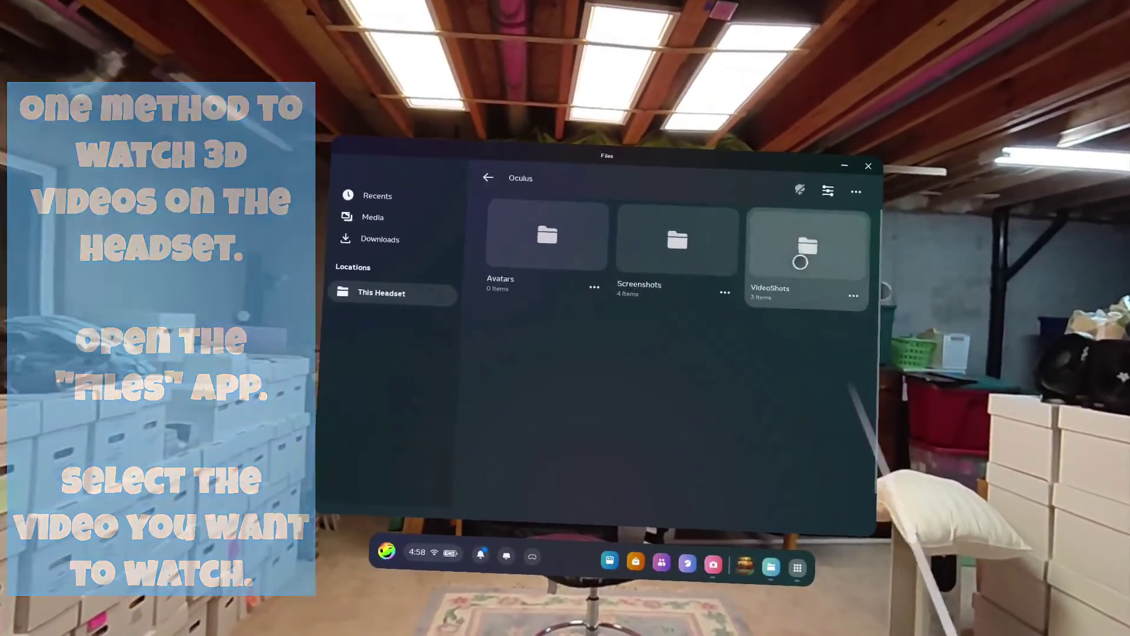
left_click(800, 262)
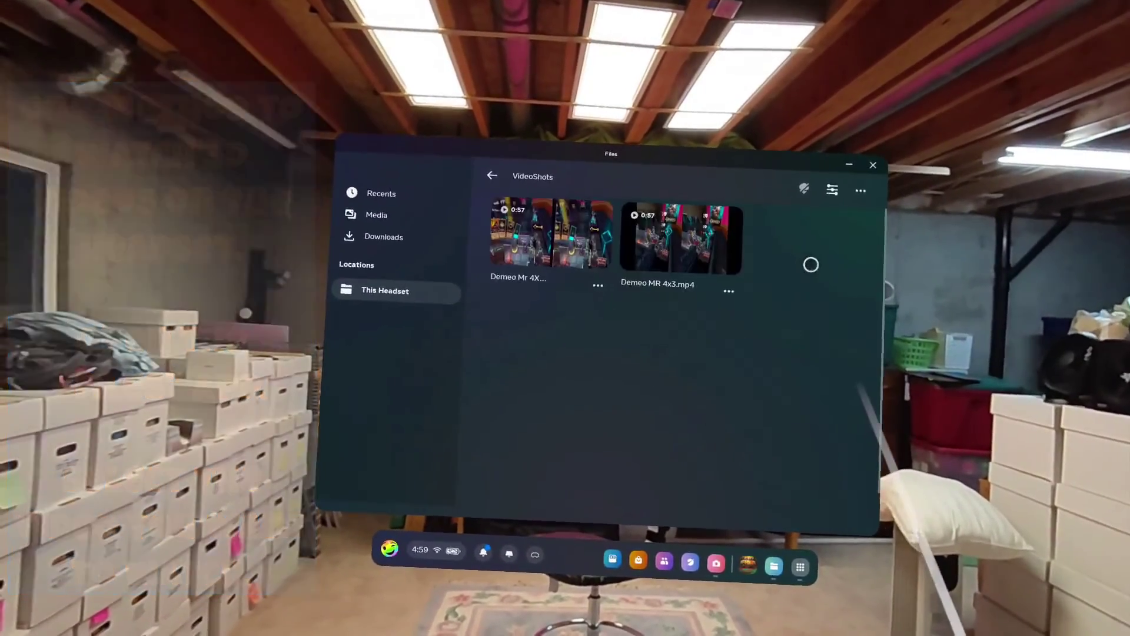
- Play Demeo MR 4x3.mp4 with the viewing format set to 3D Side by Side
left_click(704, 248)
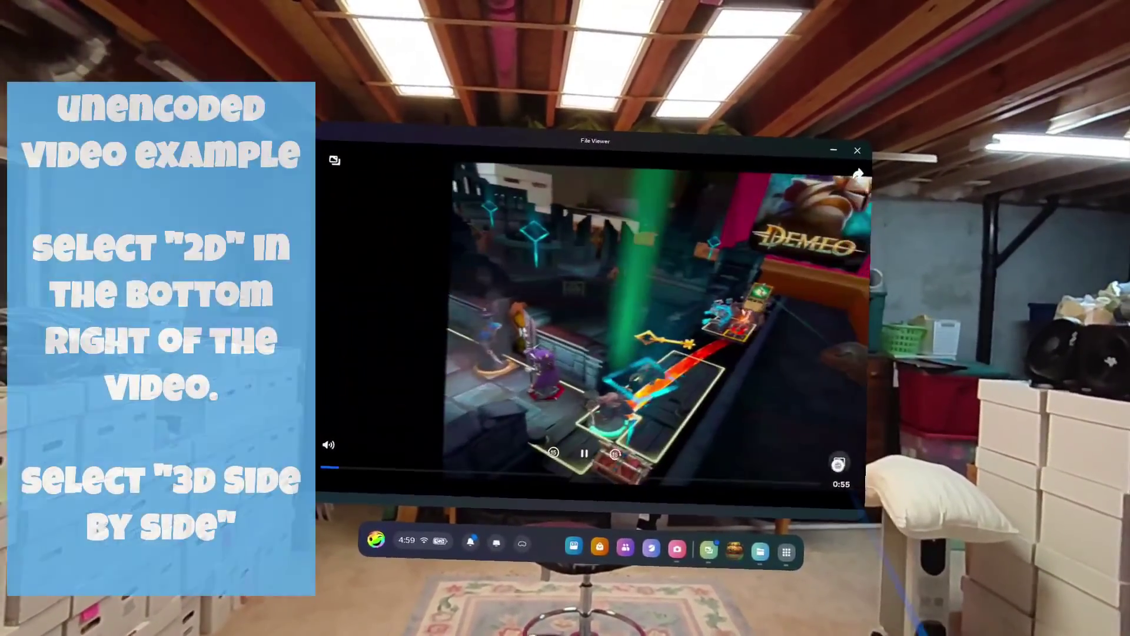
left_click(838, 465)
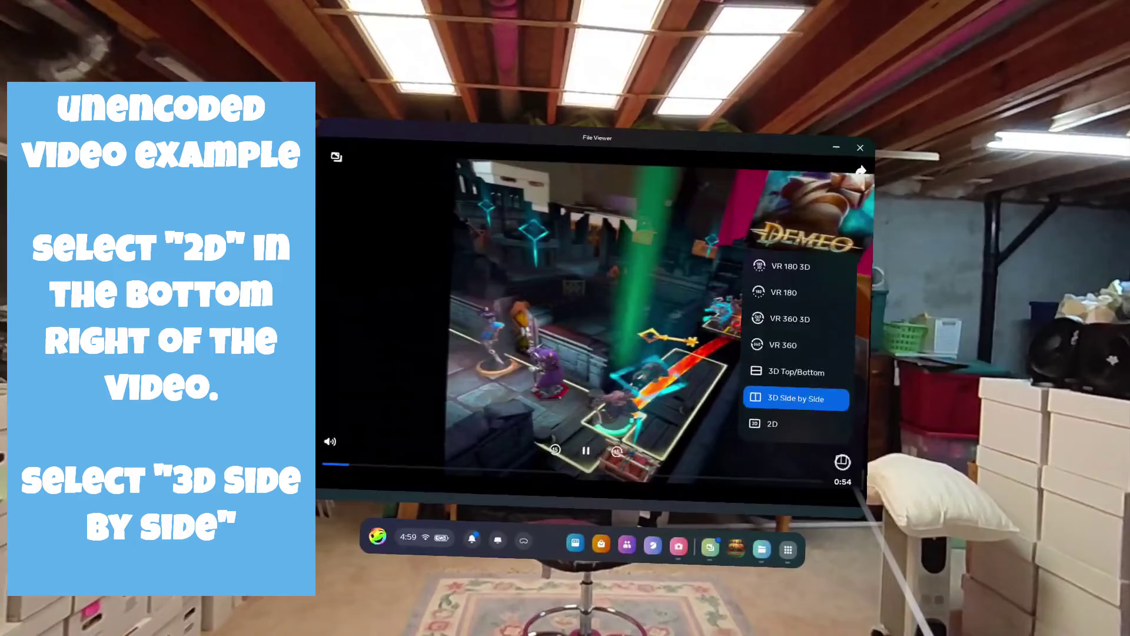
left_click(823, 403)
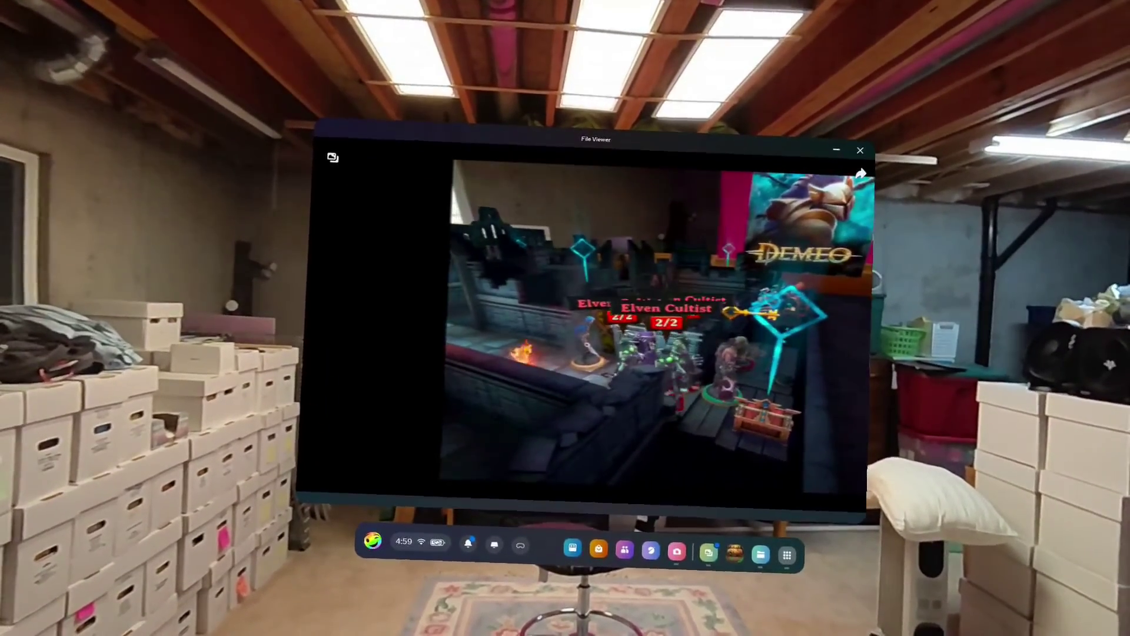
- Go back to VideoShots and play Demeo Mr 4X3 encode.mp4
left_click(745, 556)
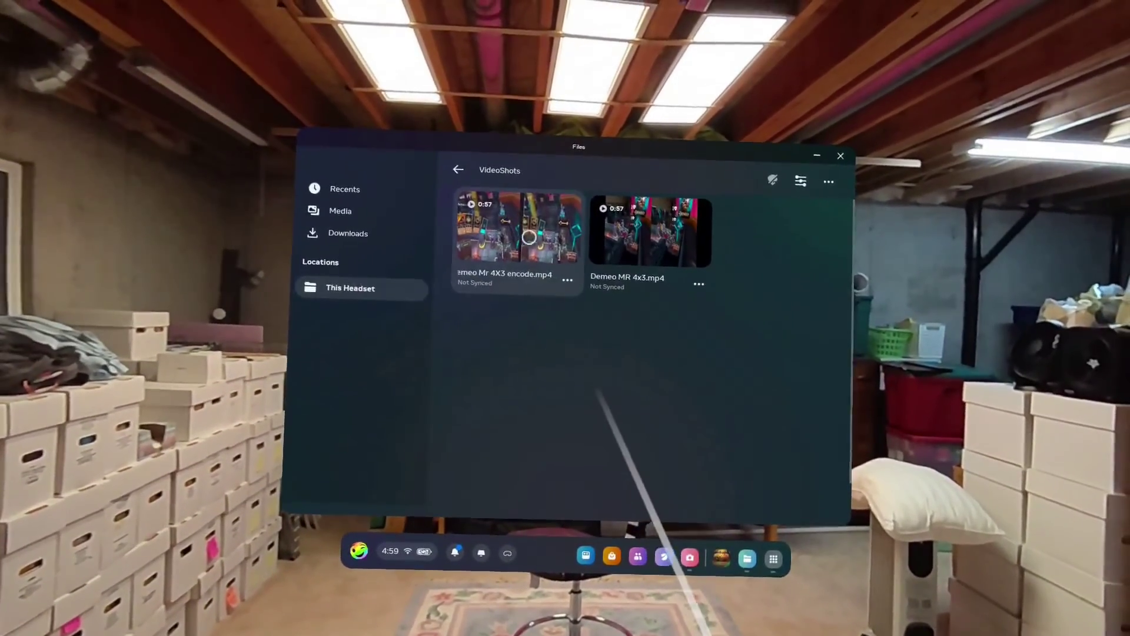
left_click(534, 242)
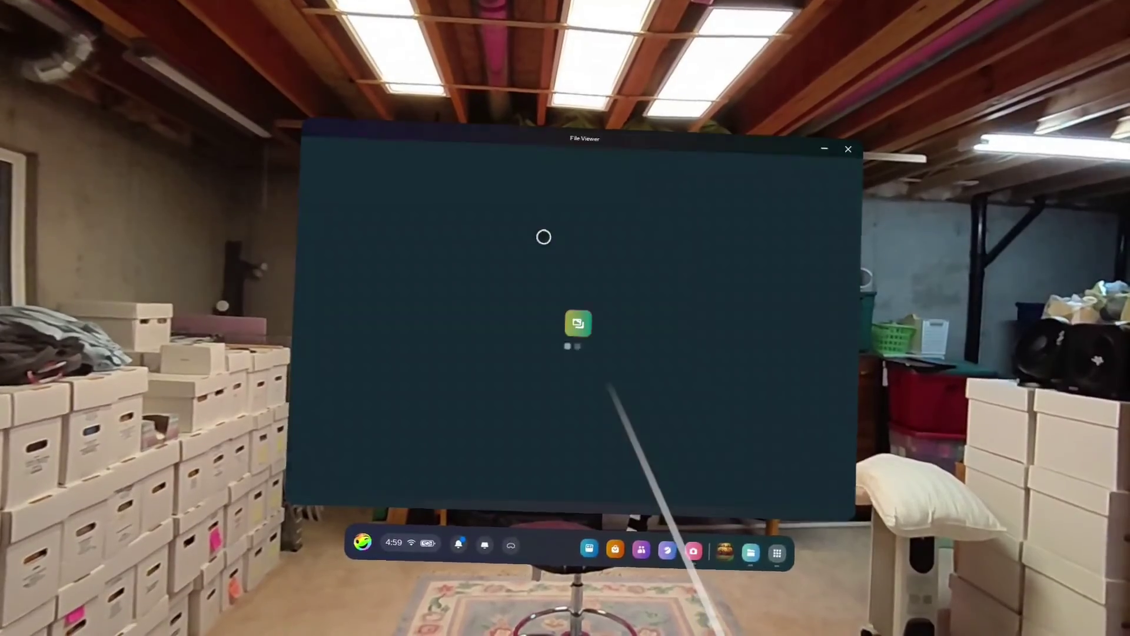